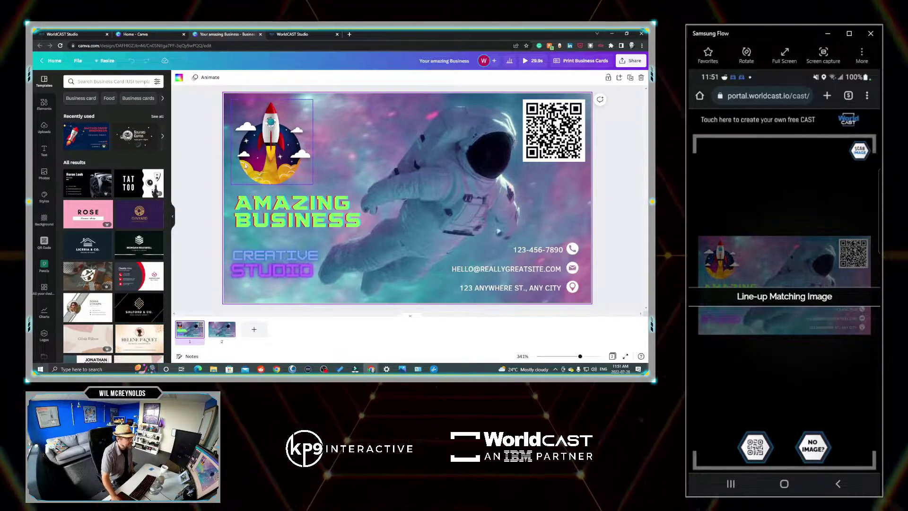
- Switch to WorldCAST Studio and start a Freemium PrintCAST titled "Canva Test"
{"action": "left_click", "coordinate": [295, 34]}
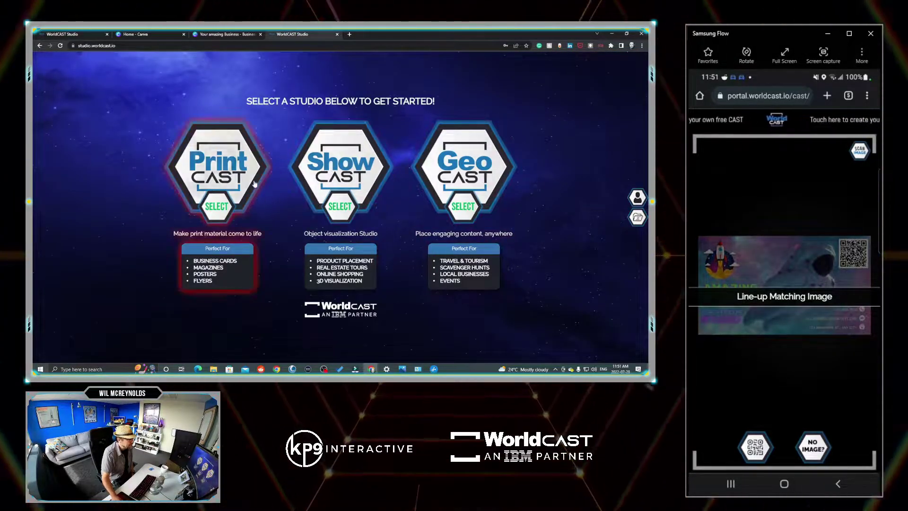
{"action": "left_click", "coordinate": [216, 206]}
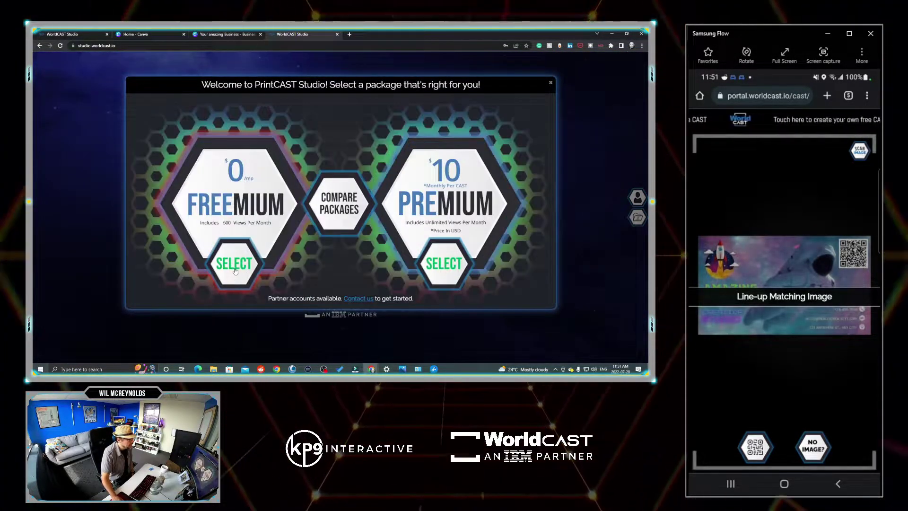
{"action": "left_click", "coordinate": [234, 265]}
{"action": "left_click", "coordinate": [192, 131]}
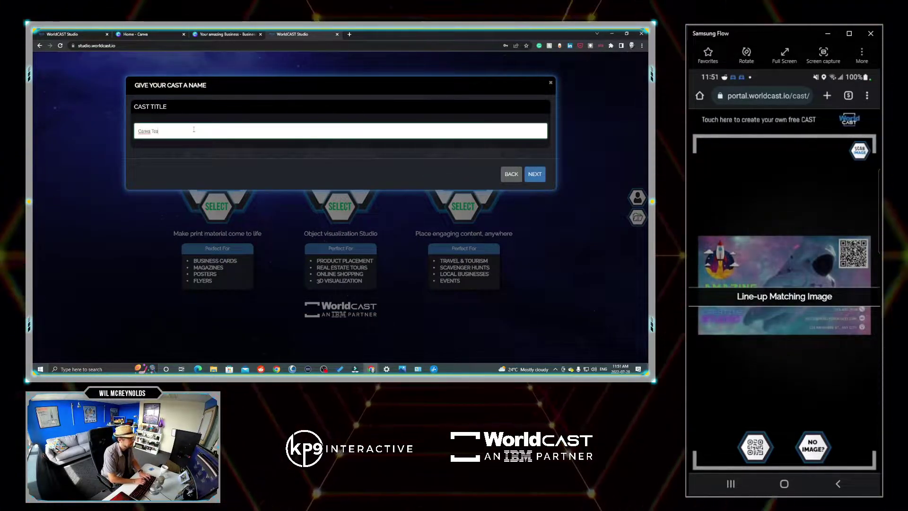
{"action": "left_click", "coordinate": [535, 175]}
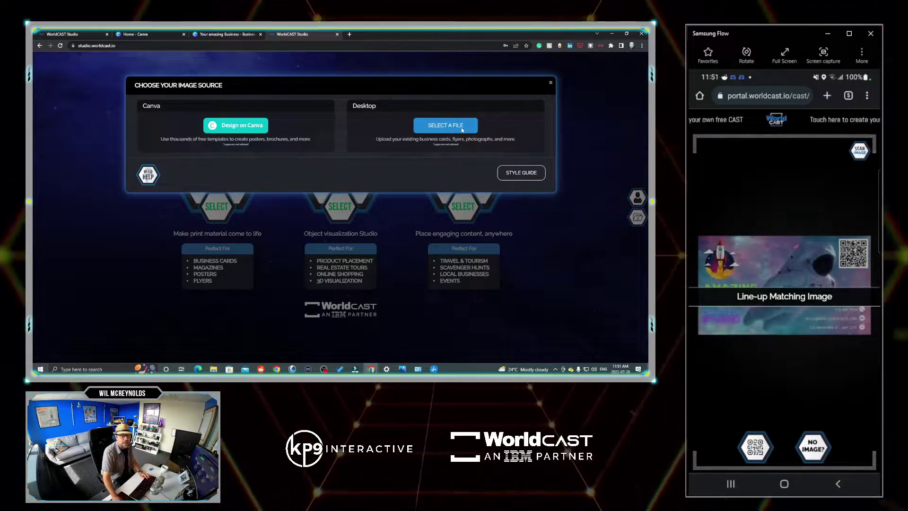
- Create a Business Card (3.5 x 2 in) with Canva and apply the first page of the "Your amazing Business" design
{"action": "left_click", "coordinate": [229, 126]}
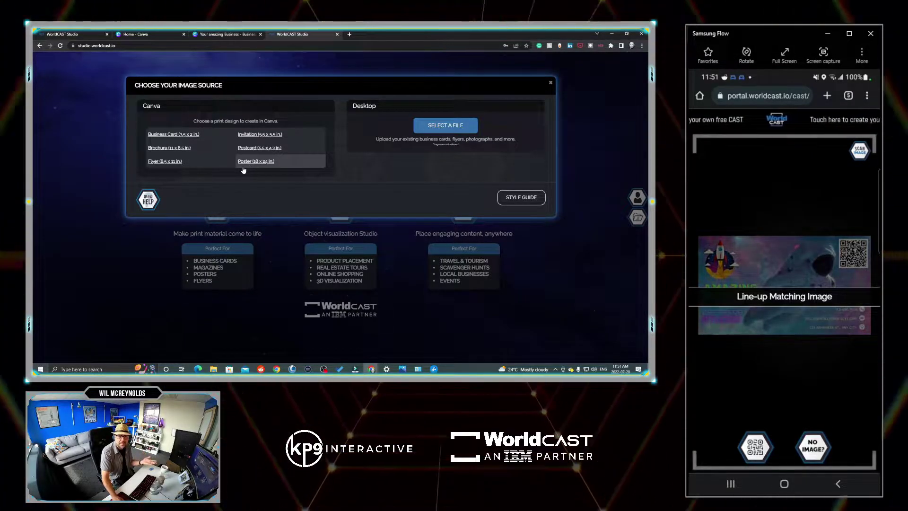
{"action": "left_click", "coordinate": [166, 135]}
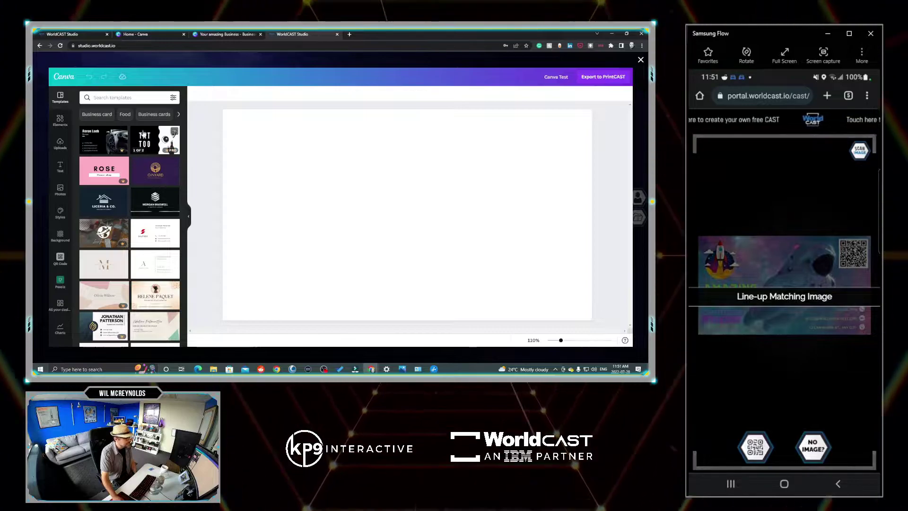
{"action": "scroll", "coordinate": [60, 189], "scroll_direction": "down", "scroll_amount": 2}
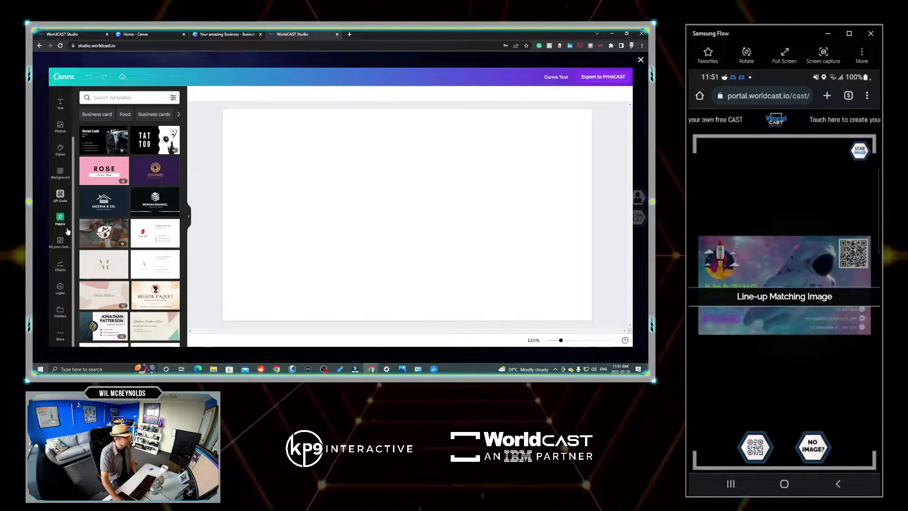
{"action": "left_click", "coordinate": [60, 242]}
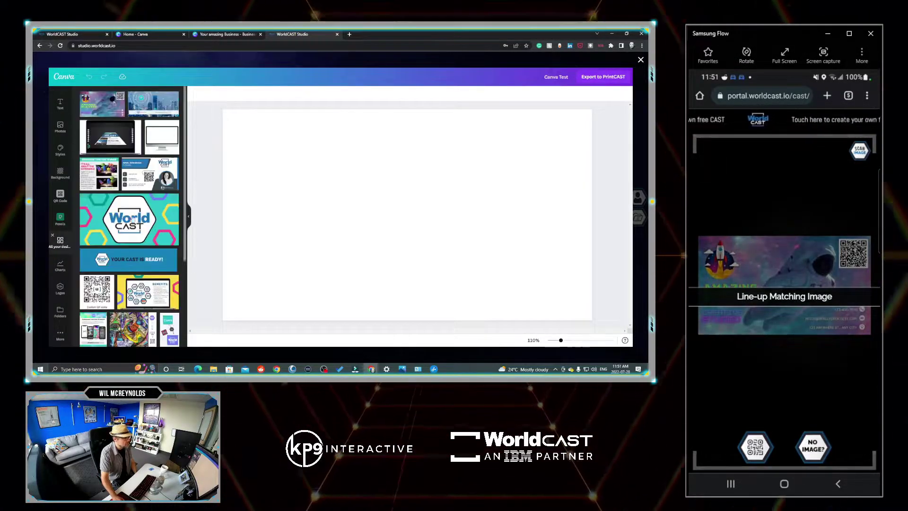
{"action": "left_click", "coordinate": [103, 100]}
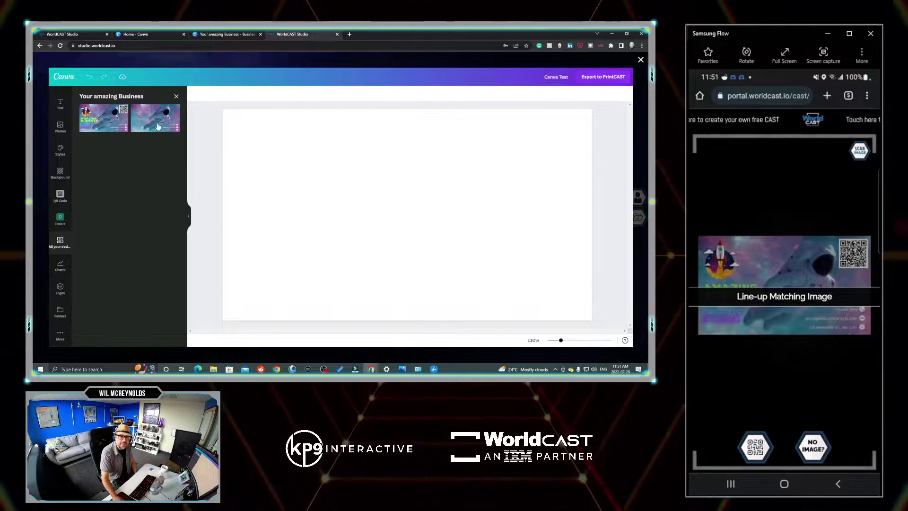
{"action": "left_click", "coordinate": [96, 121]}
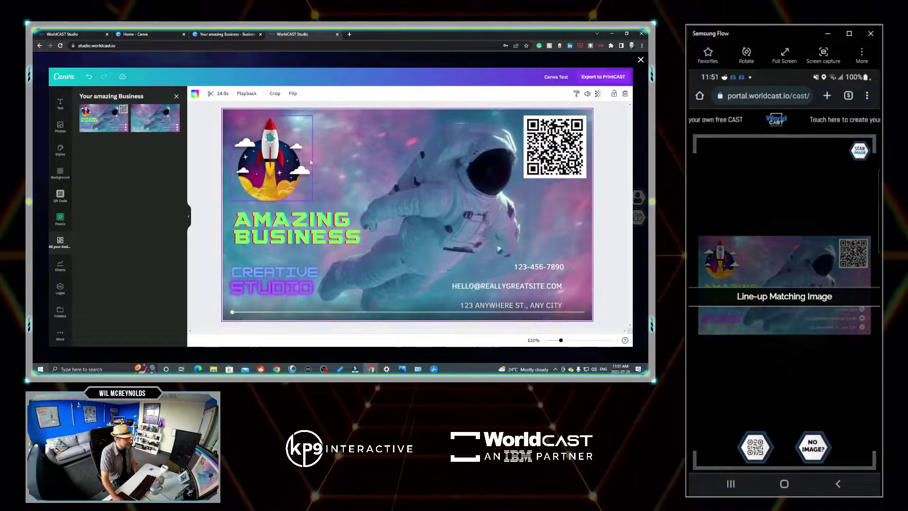
- Replace the placeholder phone number on the business card with a new phone number
{"action": "left_click", "coordinate": [319, 231]}
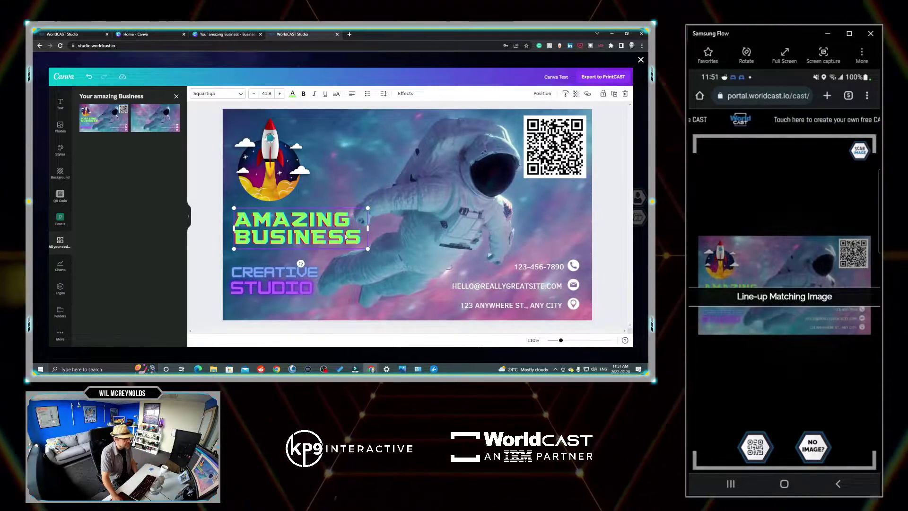
{"action": "double_click", "coordinate": [324, 234]}
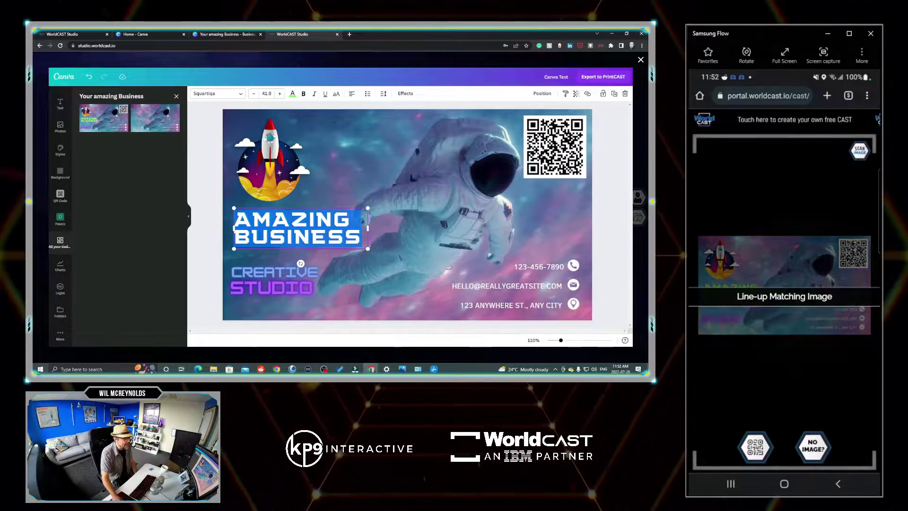
{"action": "left_click", "coordinate": [537, 268]}
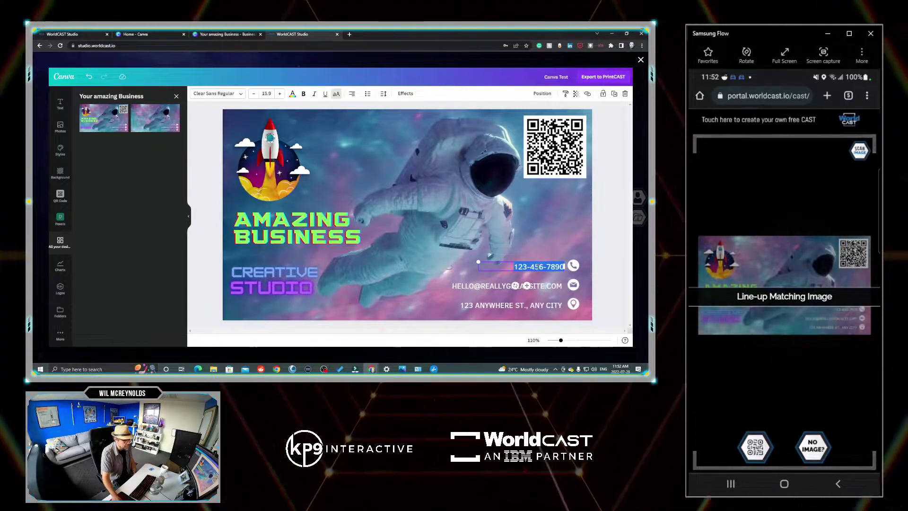
{"action": "type", "text": "555.555.5555"}
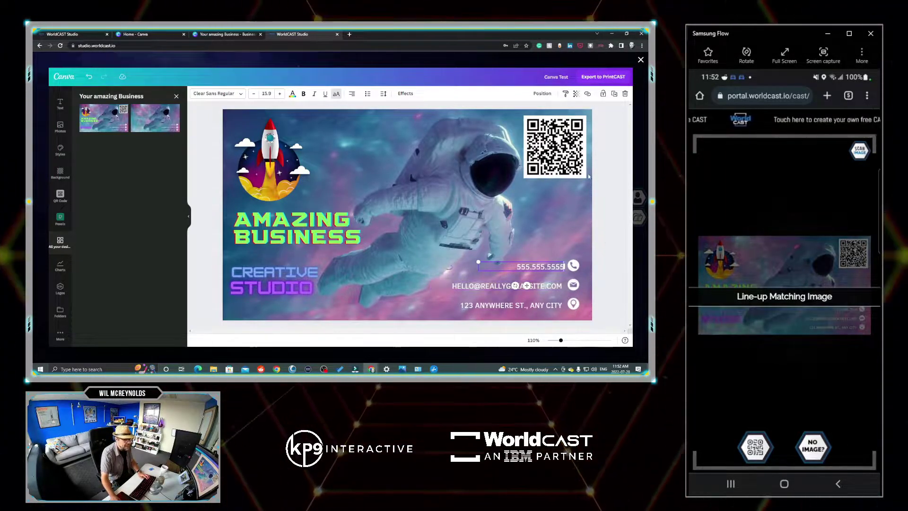
{"action": "left_click", "coordinate": [206, 171]}
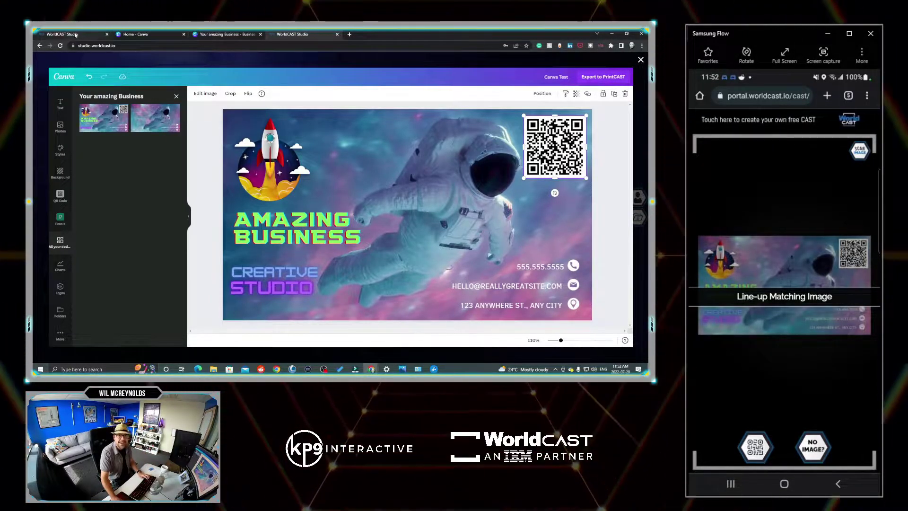
- Switch to the already built "HELLO WorldCAST" cast and permanently delete its Retro Rocket Toy model
{"action": "mouse_move", "coordinate": [74, 35]}
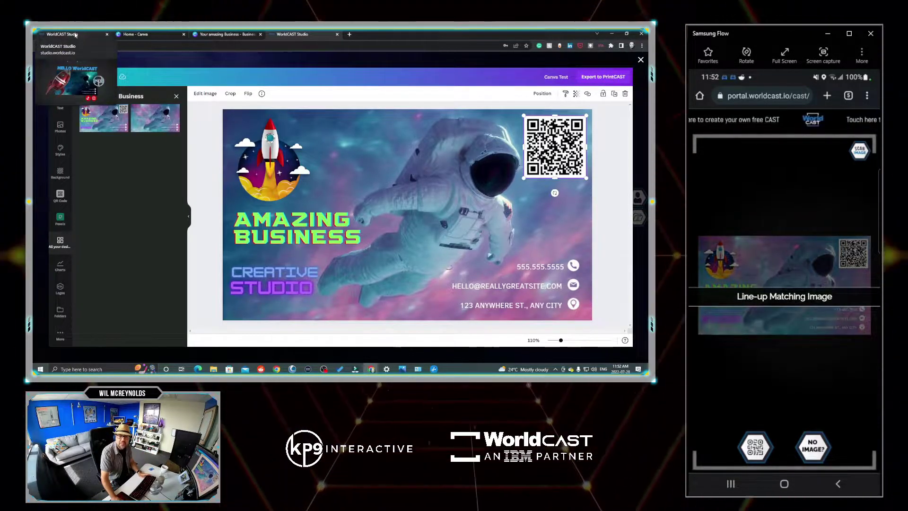
{"action": "left_click", "coordinate": [74, 34]}
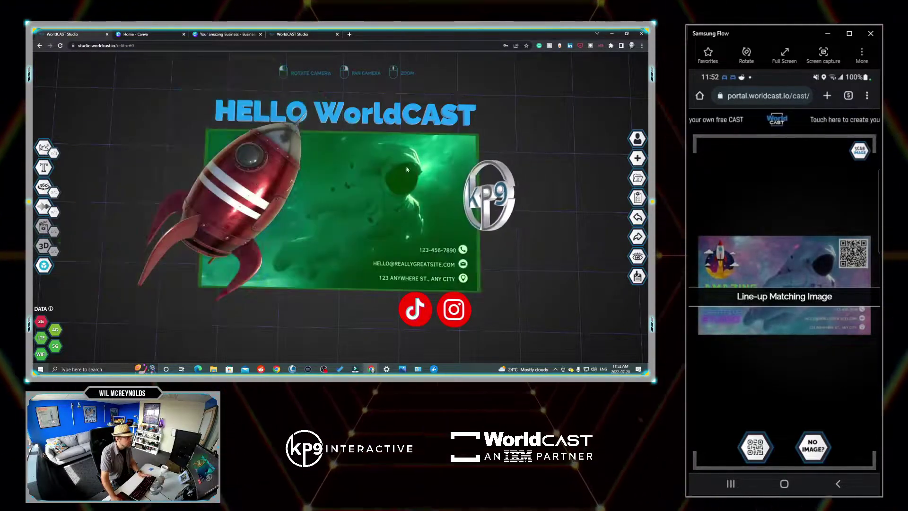
{"action": "left_click", "coordinate": [256, 203]}
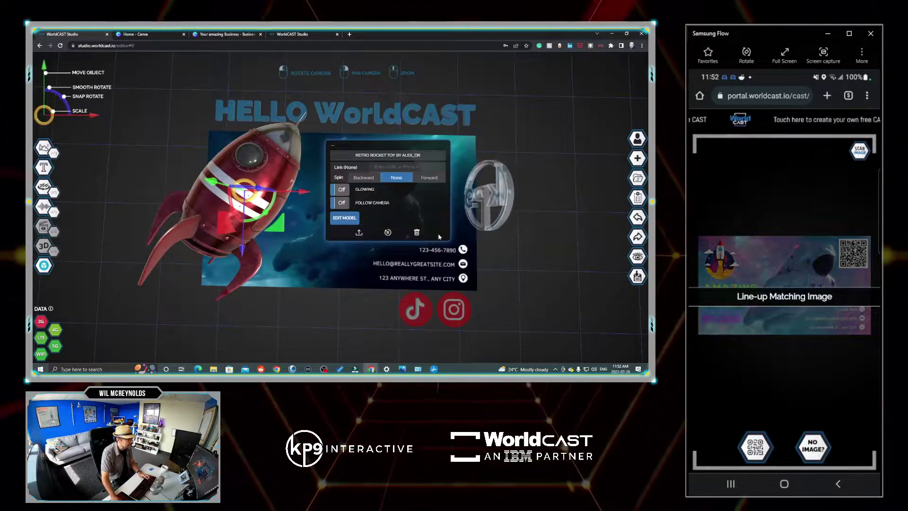
{"action": "left_click", "coordinate": [417, 232]}
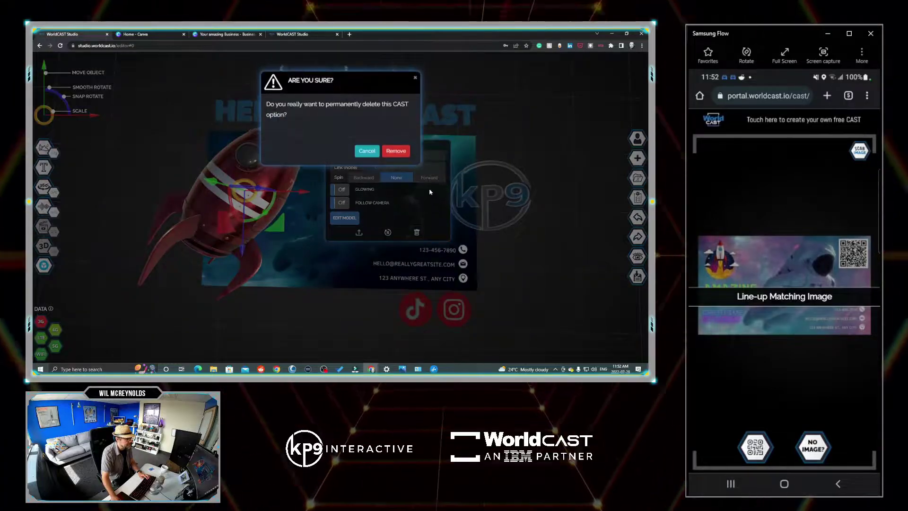
{"action": "left_click", "coordinate": [401, 155]}
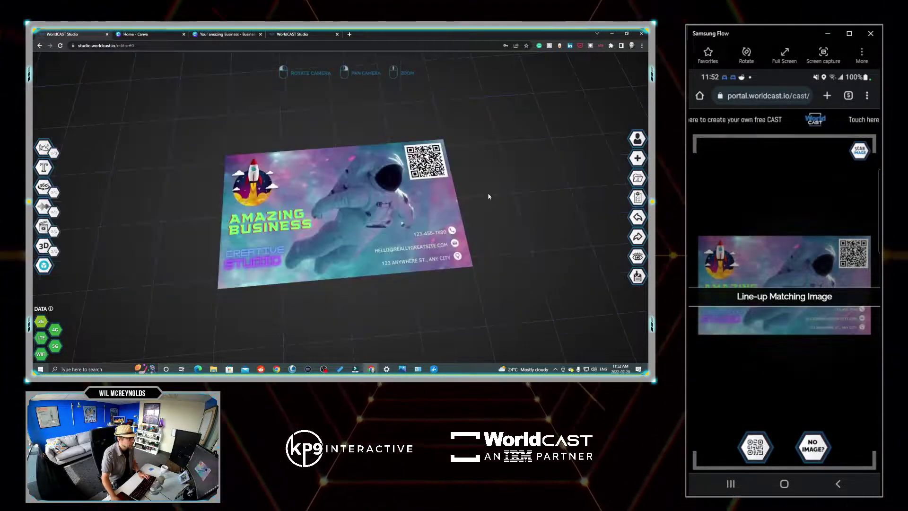
- Upload "Your amazing Business (2).mp4" as a video onto the business card and play it
{"action": "left_click_drag", "start_coordinate": [489, 198], "coordinate": [481, 215]}
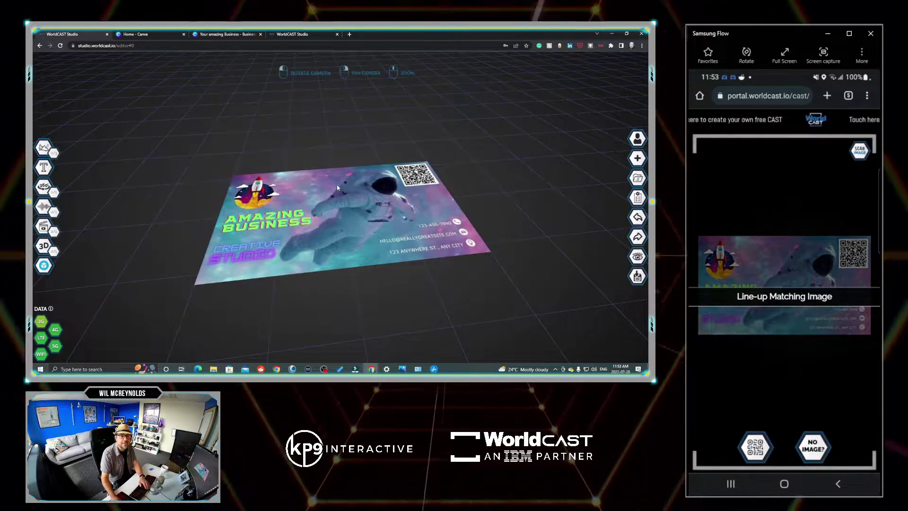
{"action": "key", "text": "F11"}
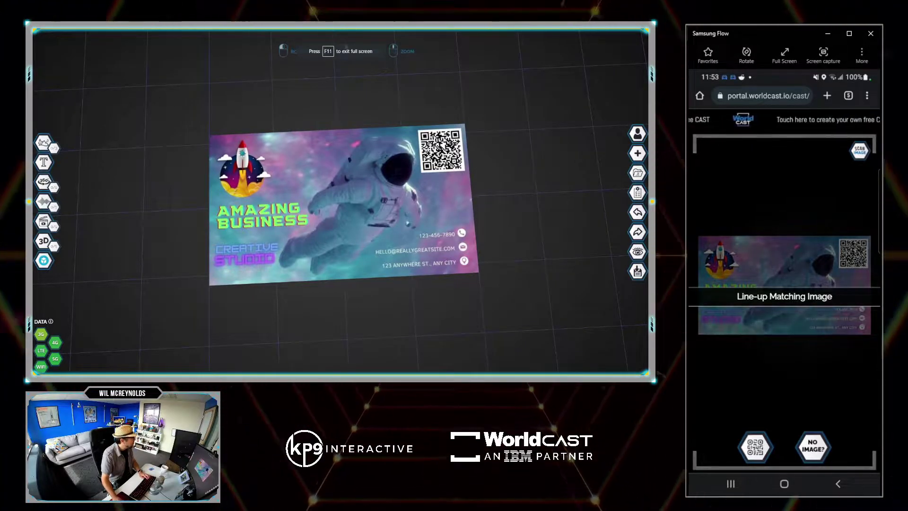
{"action": "mouse_move", "coordinate": [44, 201]}
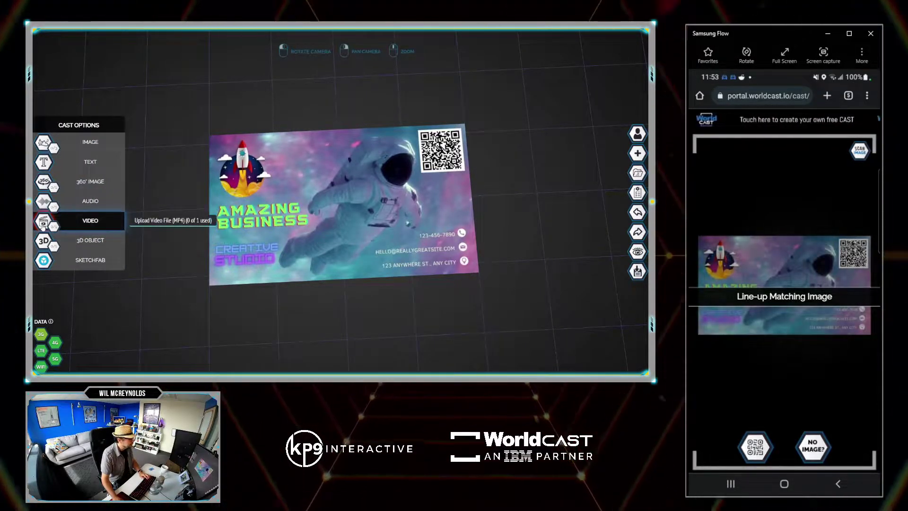
{"action": "left_click", "coordinate": [43, 223]}
{"action": "left_click", "coordinate": [242, 149]}
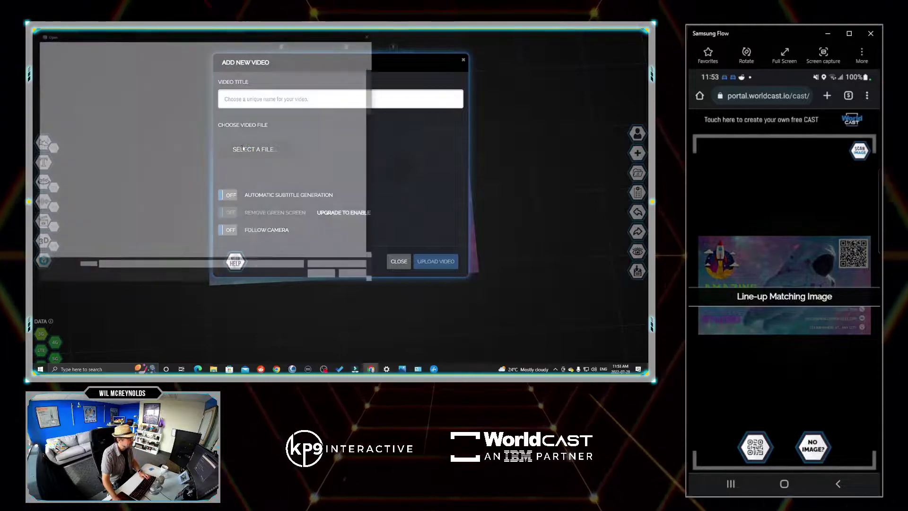
{"action": "left_click_drag", "start_coordinate": [221, 35], "coordinate": [33, 62]}
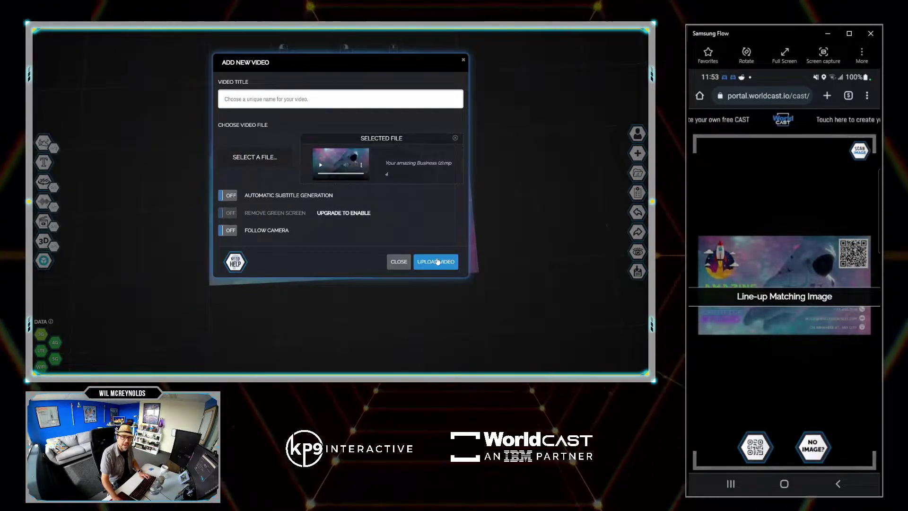
{"action": "left_click", "coordinate": [437, 262]}
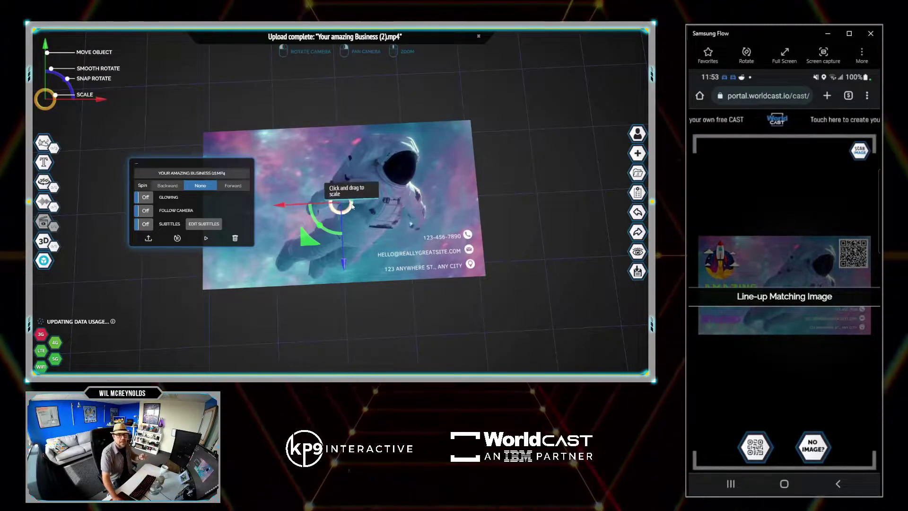
{"action": "left_click", "coordinate": [207, 239]}
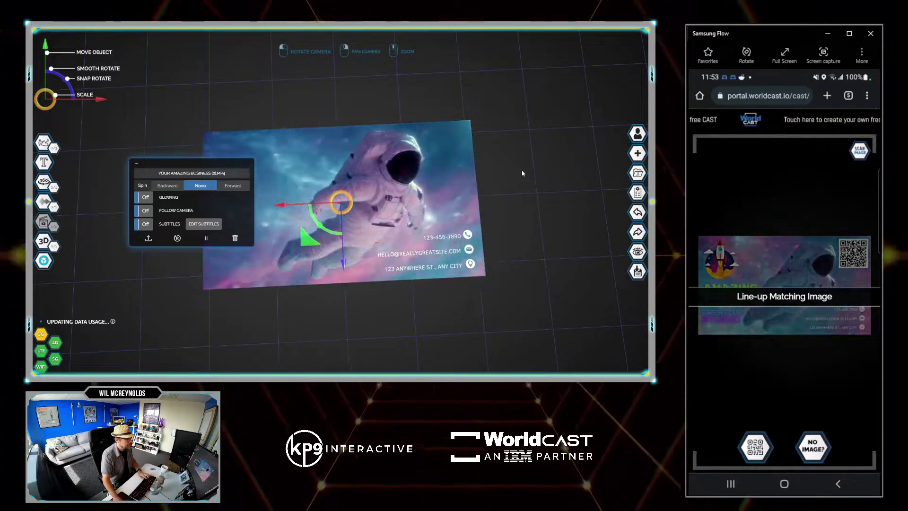
{"action": "left_click", "coordinate": [523, 173]}
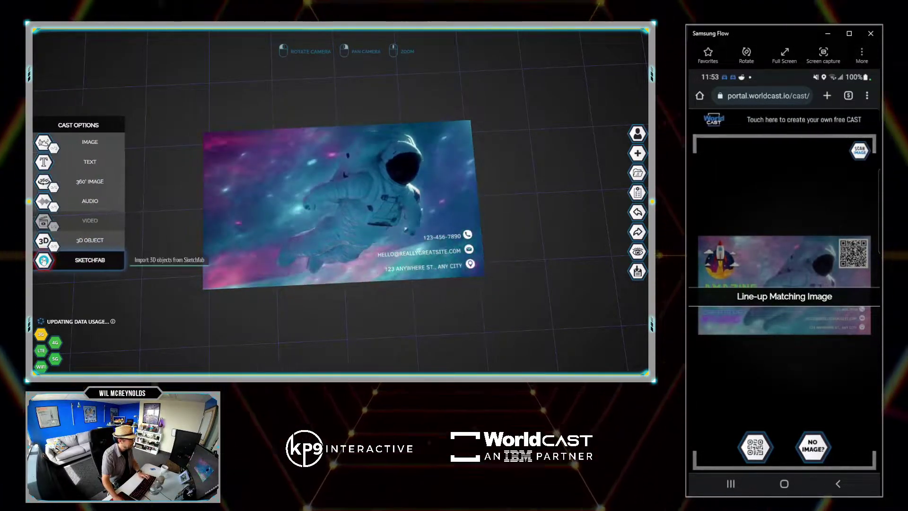
- Search the purchased Sketchfab models for "rocket" and import the Retro Rocket Toy
{"action": "left_click", "coordinate": [44, 260]}
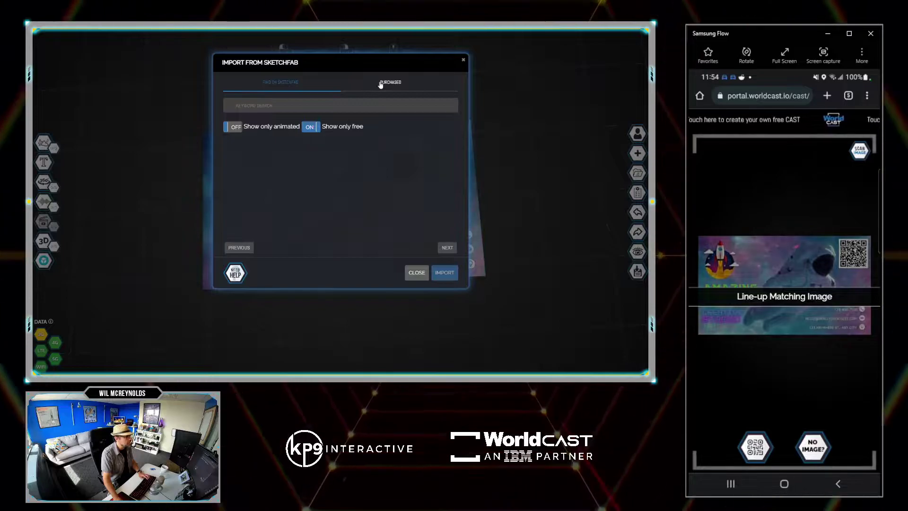
{"action": "left_click", "coordinate": [380, 83]}
{"action": "left_click", "coordinate": [337, 104]}
{"action": "type", "text": "rock"}
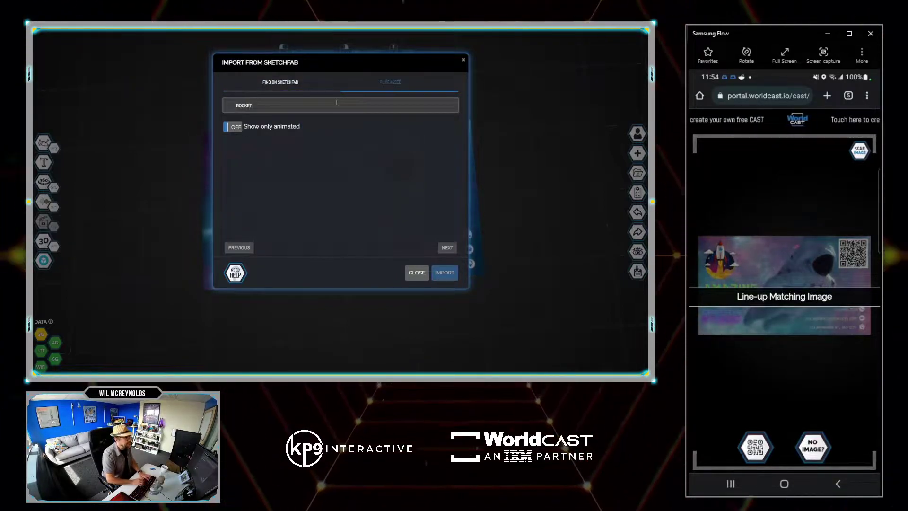
{"action": "type", "text": "et"}
{"action": "key", "text": "Return"}
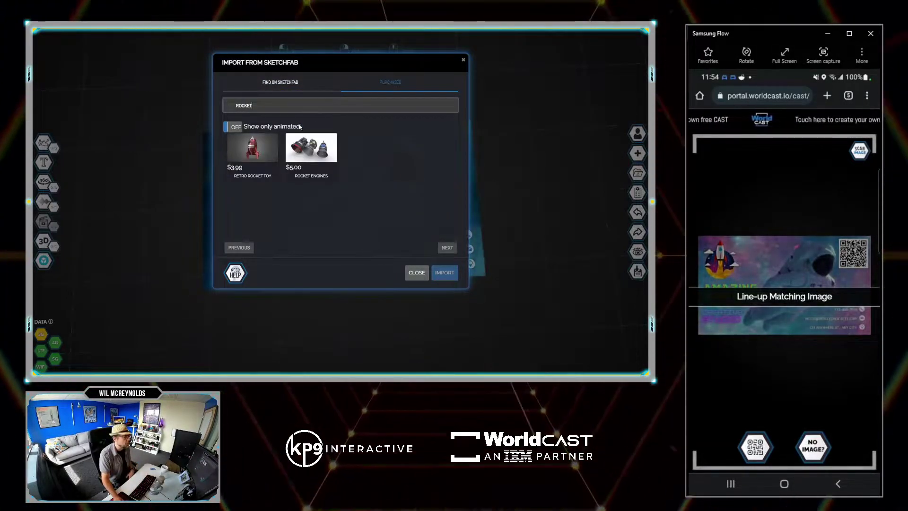
{"action": "left_click", "coordinate": [241, 154]}
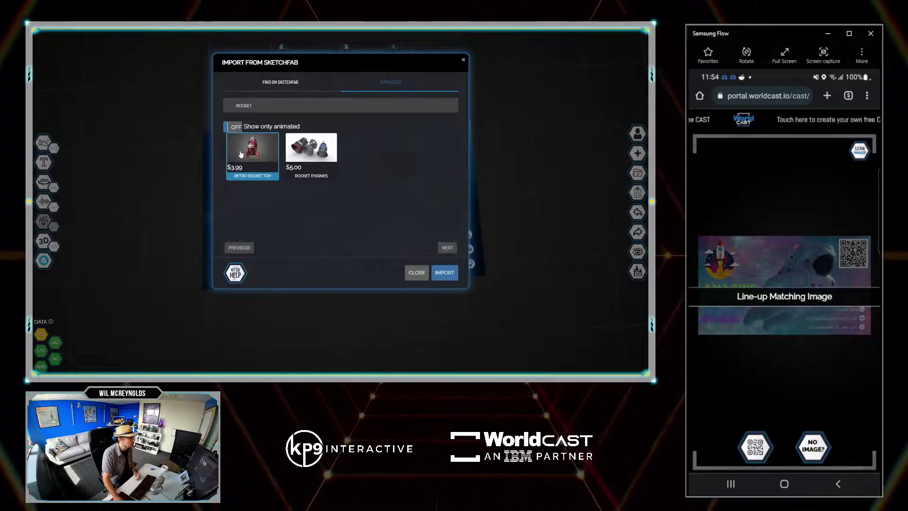
{"action": "left_click", "coordinate": [449, 273]}
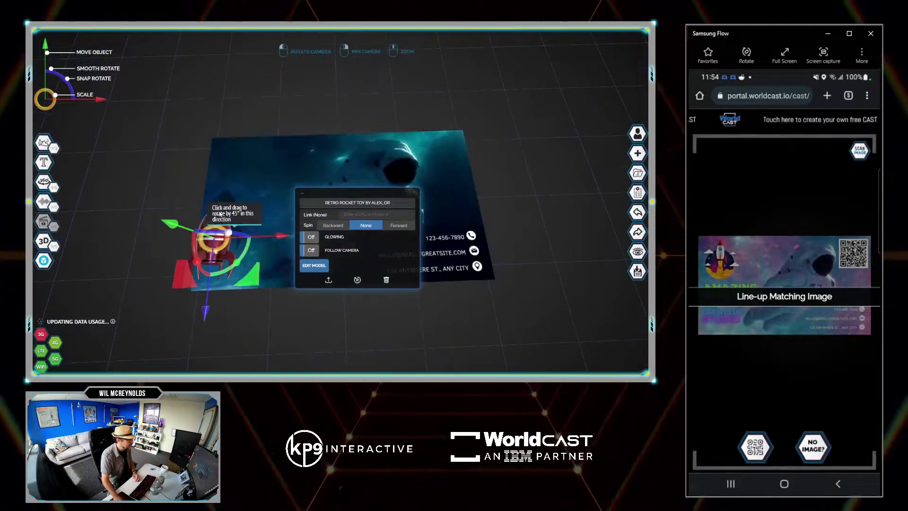
- Enlarge the rocket model, raise it above the card and shift it inward over the card's left end
{"action": "left_click_drag", "start_coordinate": [224, 233], "coordinate": [258, 263]}
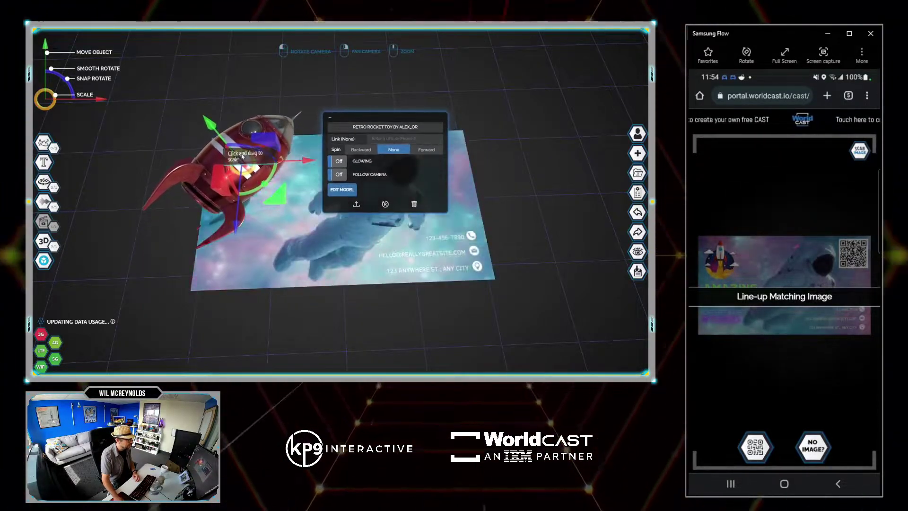
{"action": "left_click_drag", "start_coordinate": [303, 258], "coordinate": [271, 119]}
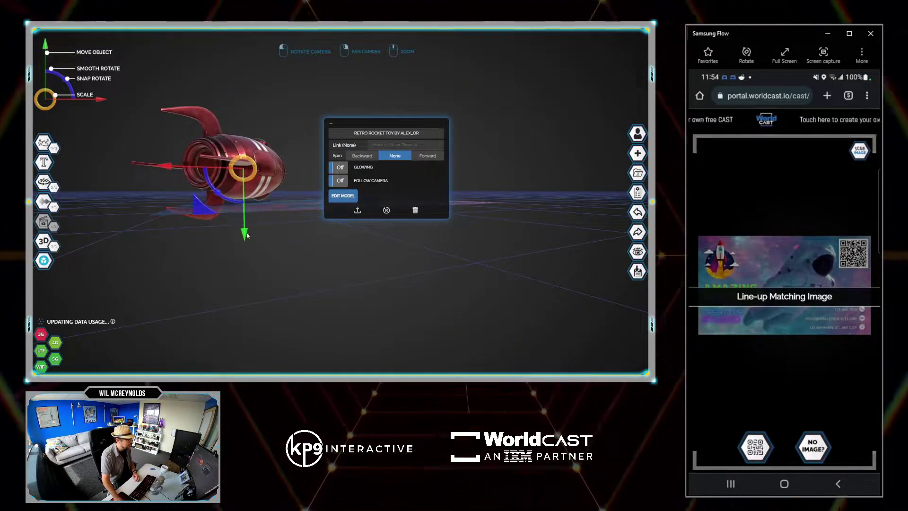
{"action": "left_click_drag", "start_coordinate": [245, 234], "coordinate": [239, 214]}
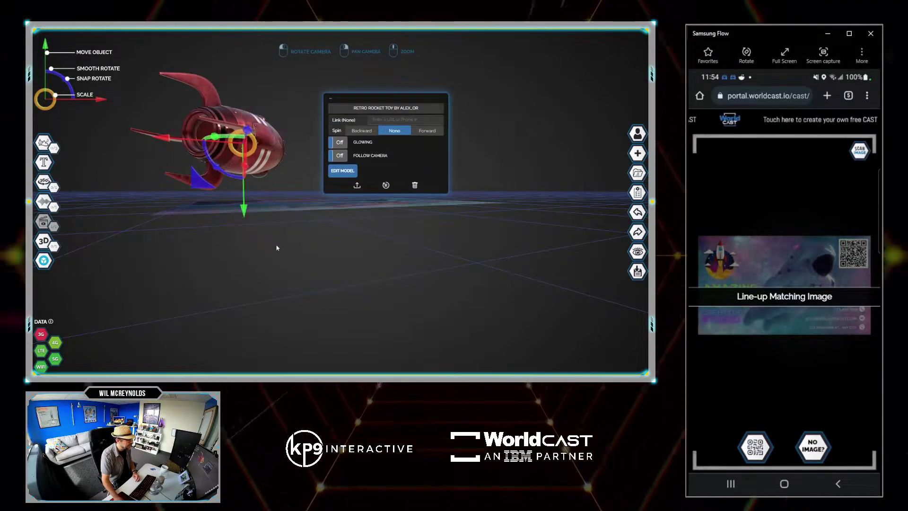
{"action": "left_click_drag", "start_coordinate": [277, 248], "coordinate": [268, 338]}
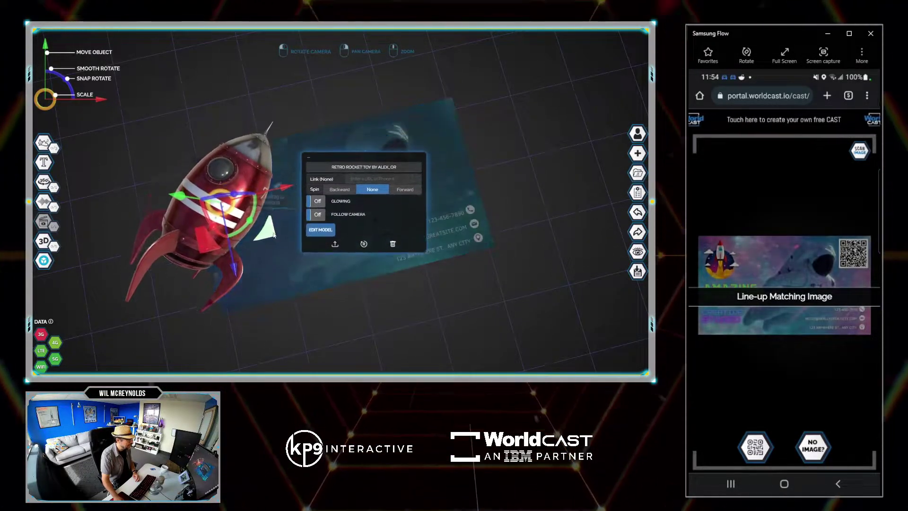
{"action": "left_click_drag", "start_coordinate": [274, 234], "coordinate": [296, 237]}
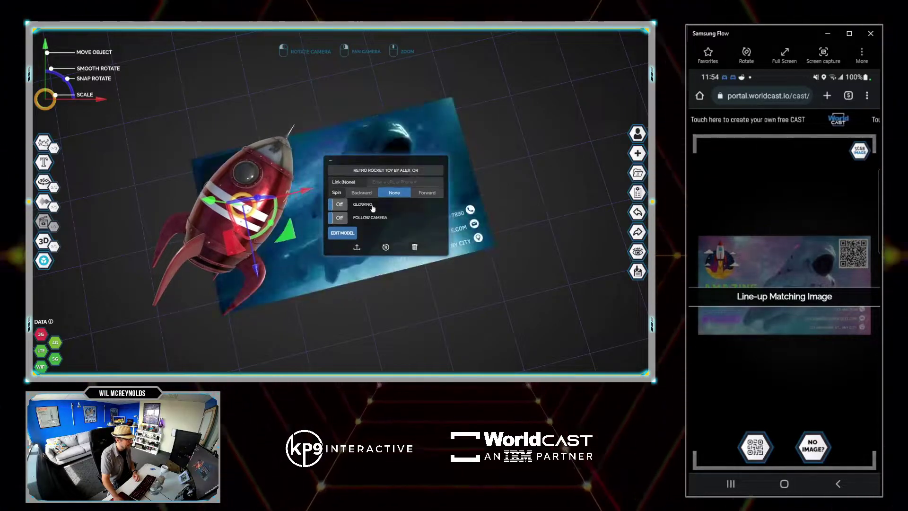
{"action": "left_click", "coordinate": [548, 170]}
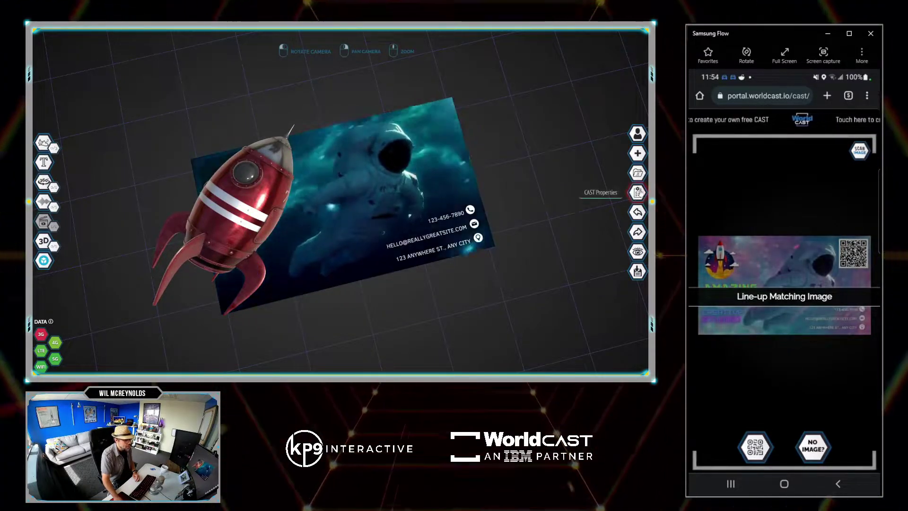
- Set the cast's grid shadows to Off the Image and update the cast
{"action": "left_click", "coordinate": [638, 192]}
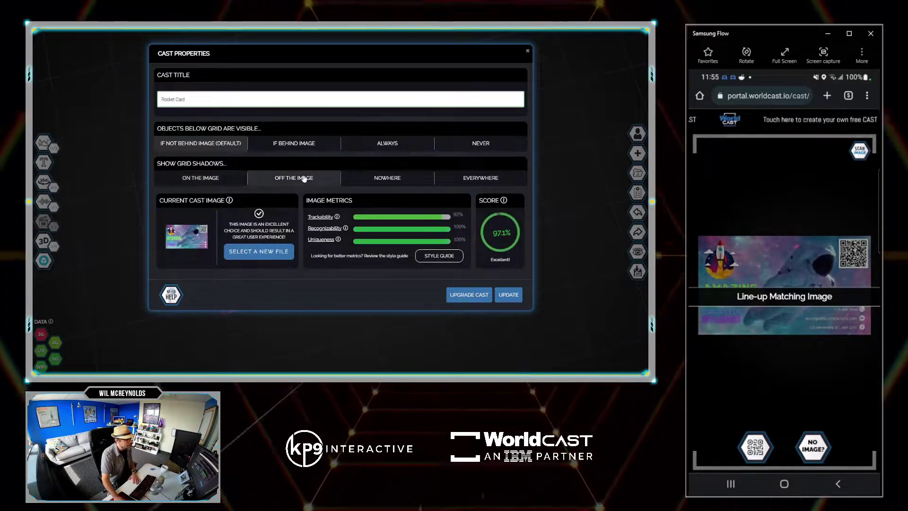
{"action": "left_click", "coordinate": [519, 301]}
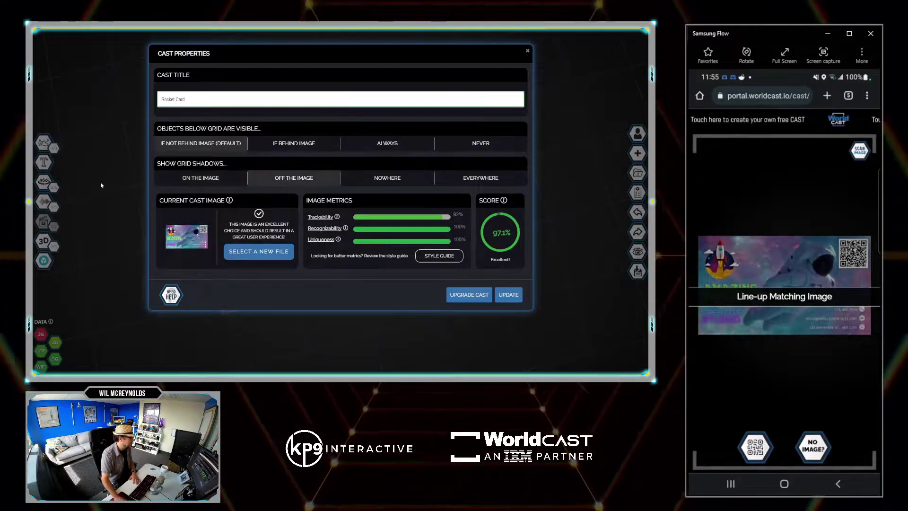
{"action": "left_click", "coordinate": [509, 294]}
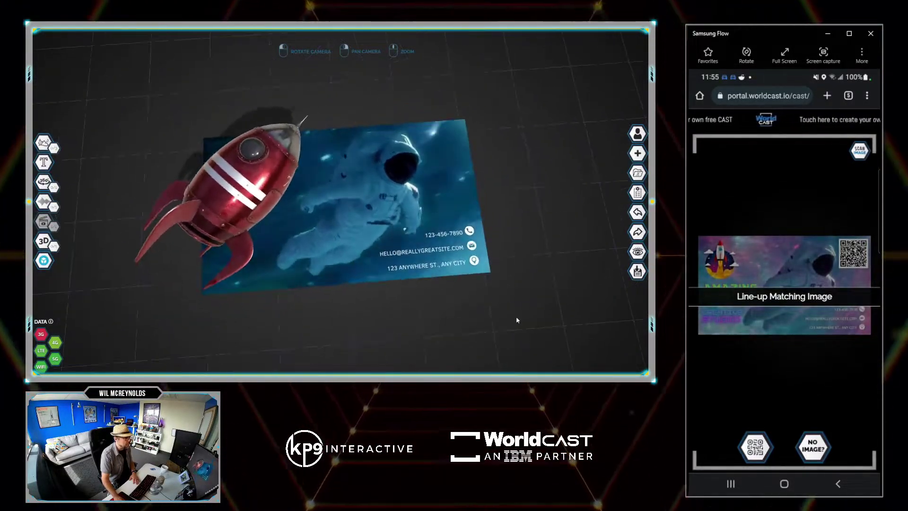
- Change the cast's grid shadows to On the Image and update the cast
{"action": "left_click", "coordinate": [636, 194]}
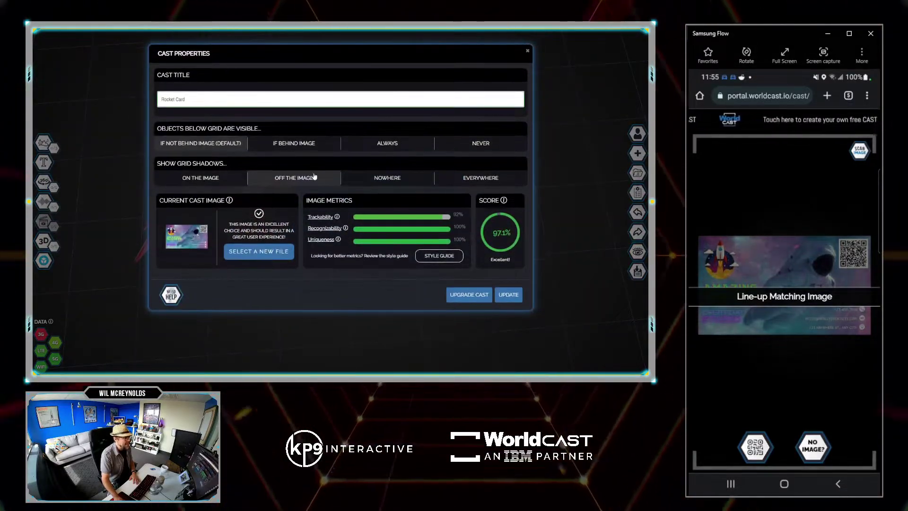
{"action": "left_click", "coordinate": [204, 182]}
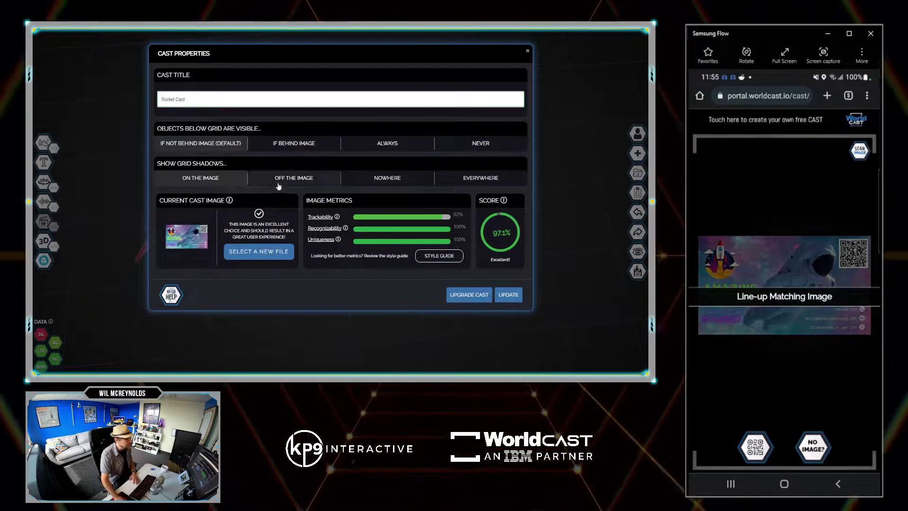
{"action": "left_click", "coordinate": [509, 294]}
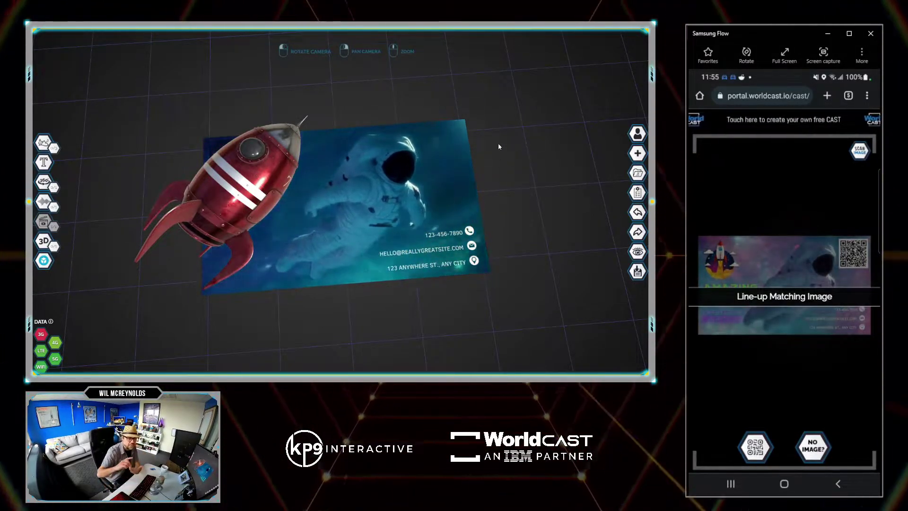
- Add the KP9_Rotate.glb model from the 3D library and move it to the card's right edge
{"action": "left_click_drag", "start_coordinate": [519, 153], "coordinate": [523, 188]}
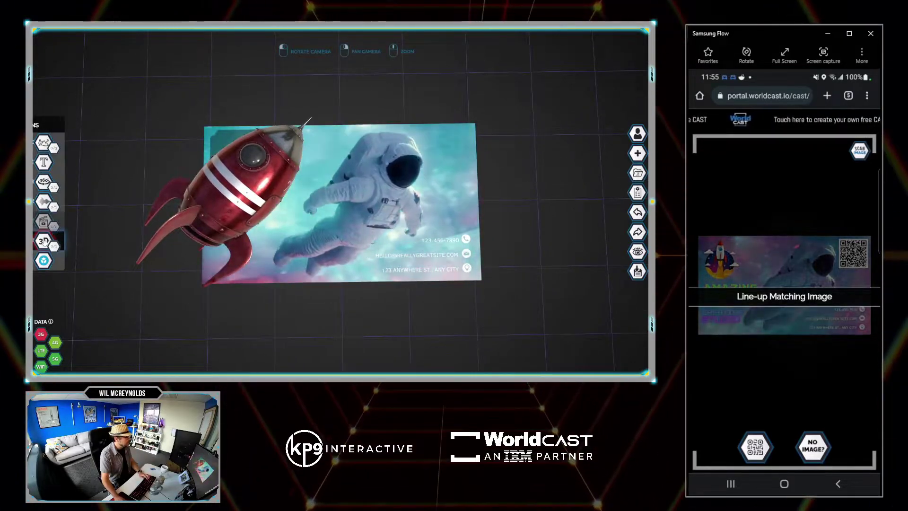
{"action": "left_click", "coordinate": [44, 241]}
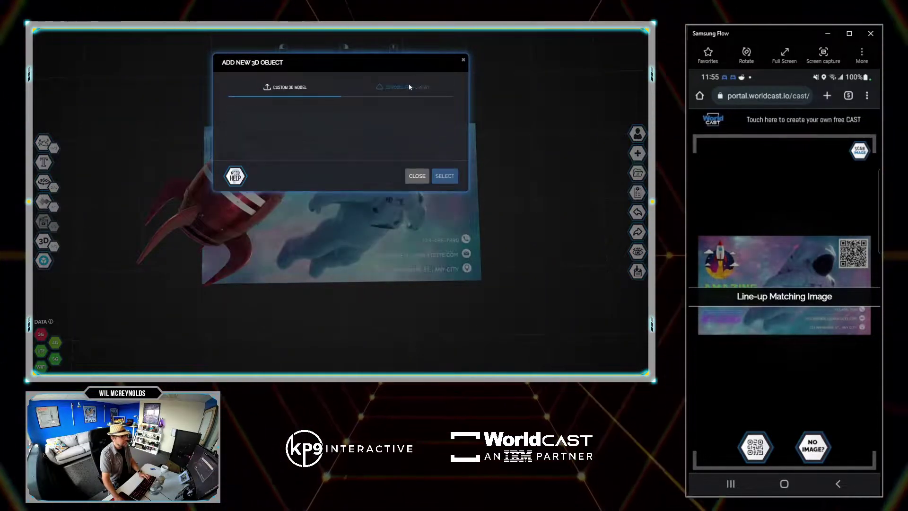
{"action": "left_click", "coordinate": [408, 87]}
{"action": "left_click", "coordinate": [256, 211]}
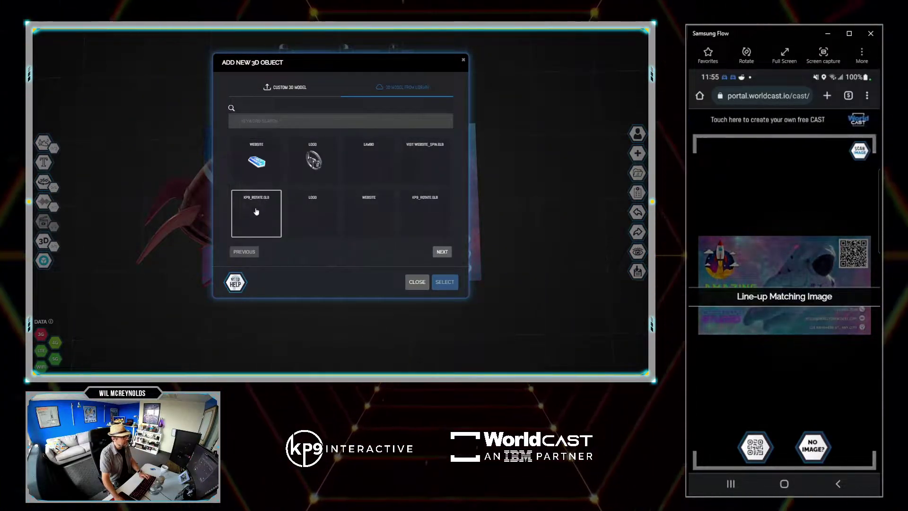
{"action": "left_click", "coordinate": [257, 213]}
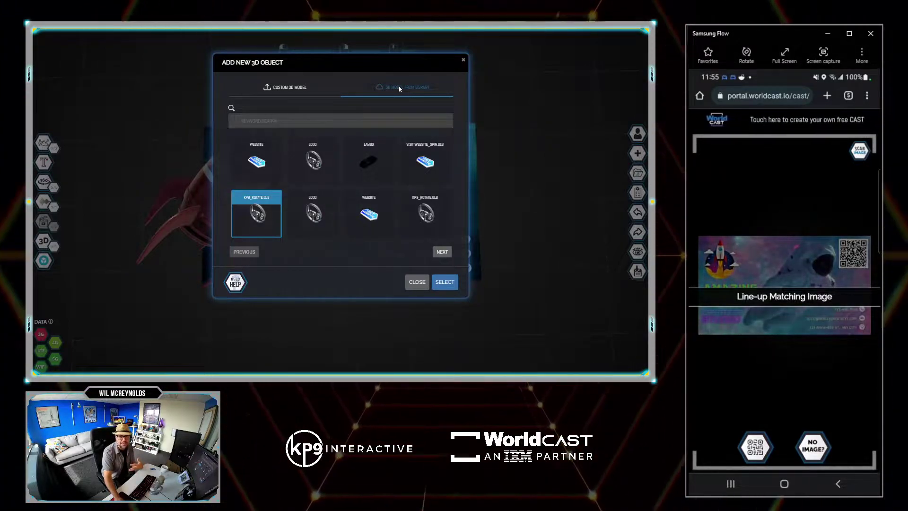
{"action": "left_click", "coordinate": [443, 283]}
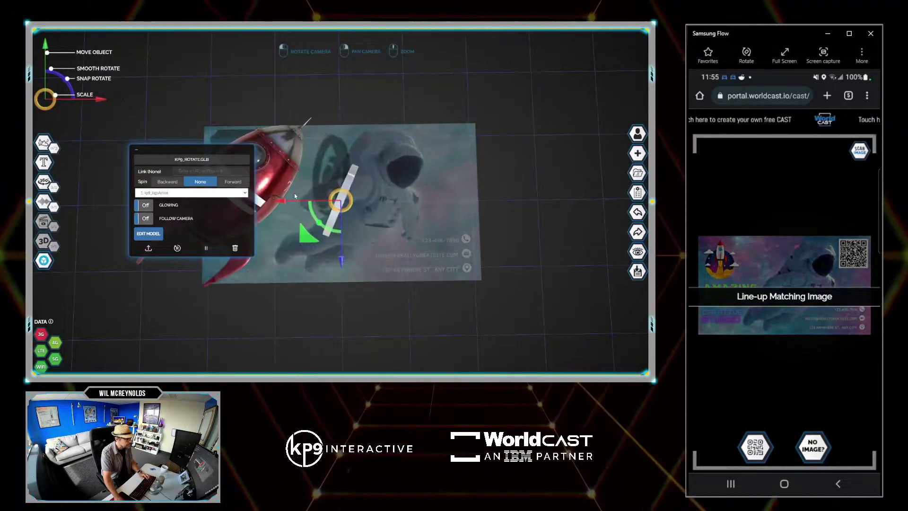
{"action": "left_click_drag", "start_coordinate": [293, 202], "coordinate": [440, 202]}
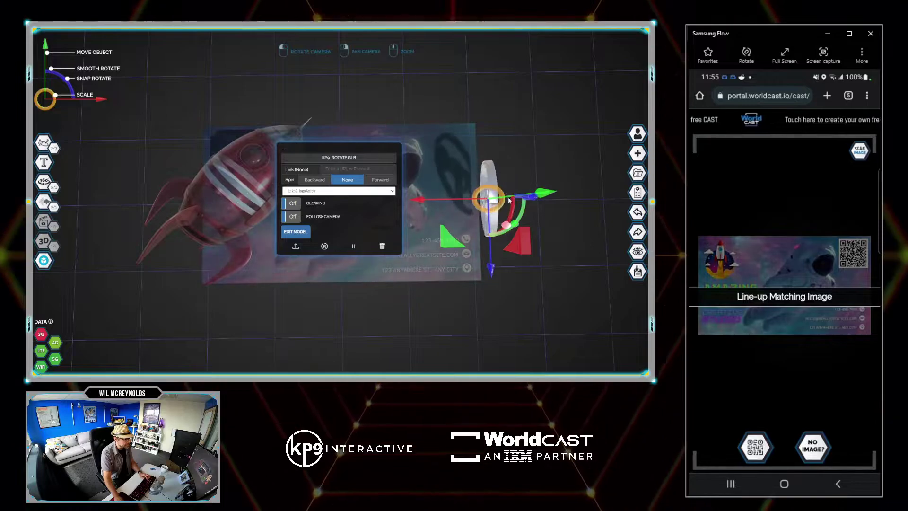
{"action": "left_click", "coordinate": [81, 144]}
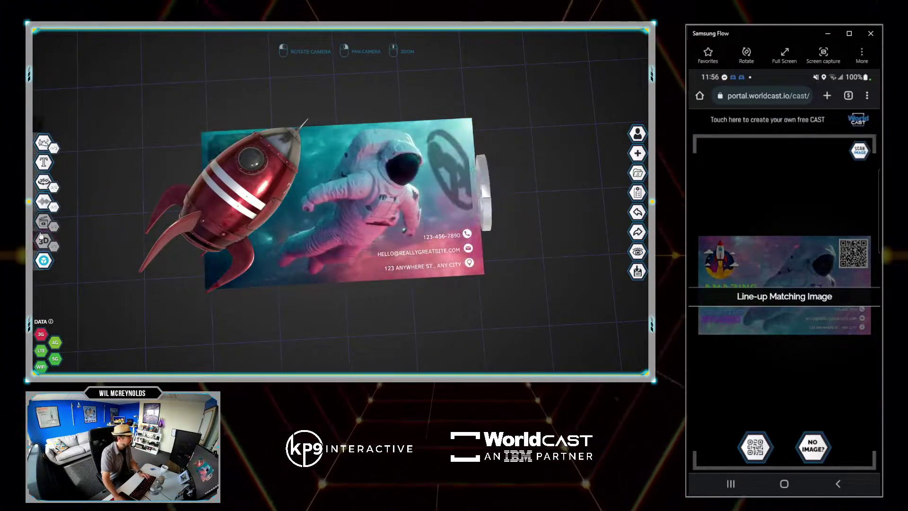
- Add an untitled 3D text reading "HELLO WorldCAST" and set its weight to Black
{"action": "left_click", "coordinate": [95, 158]}
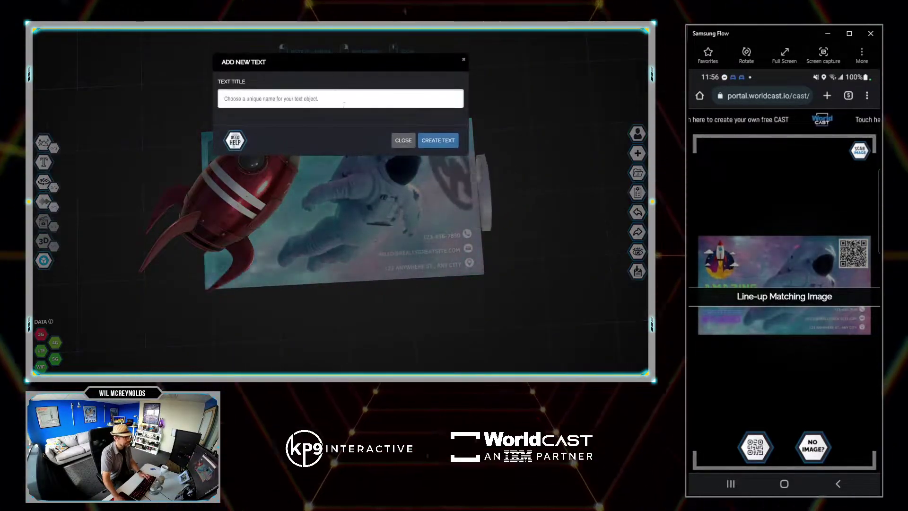
{"action": "left_click", "coordinate": [436, 140]}
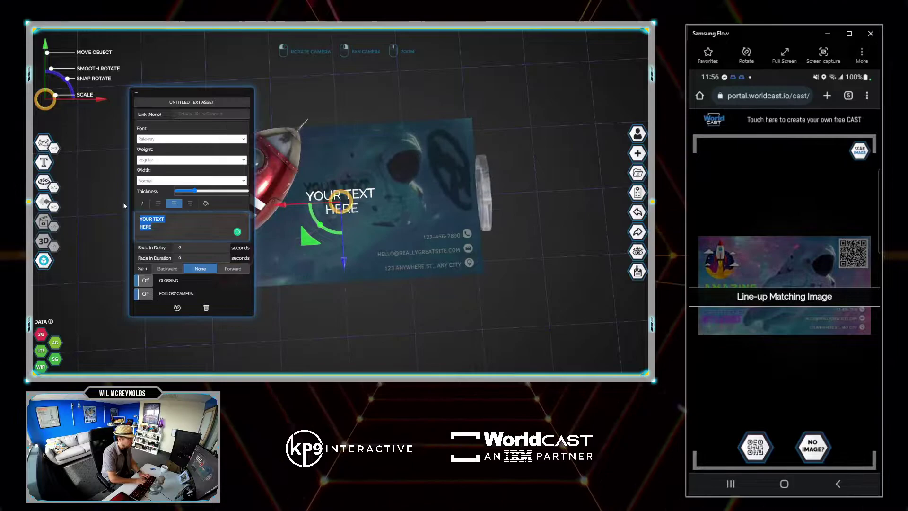
{"action": "type", "text": "HELLO WorldCAST"}
{"action": "left_click", "coordinate": [178, 160]}
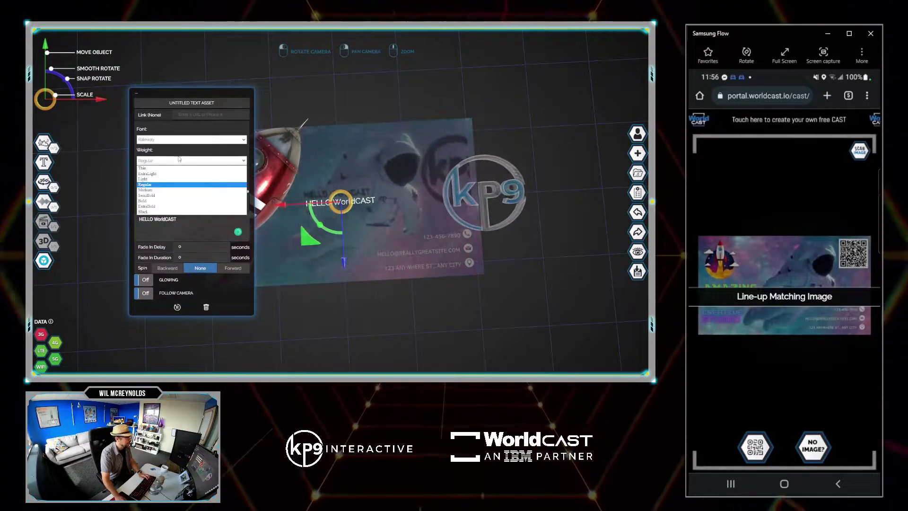
{"action": "left_click", "coordinate": [150, 212]}
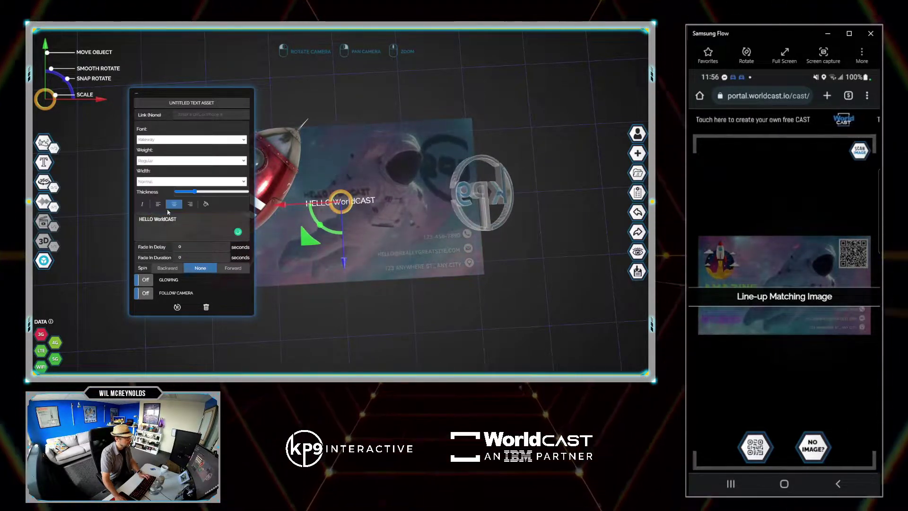
- Colour the HELLO WorldCAST text blue, #007BC9FF
{"action": "left_click", "coordinate": [205, 204]}
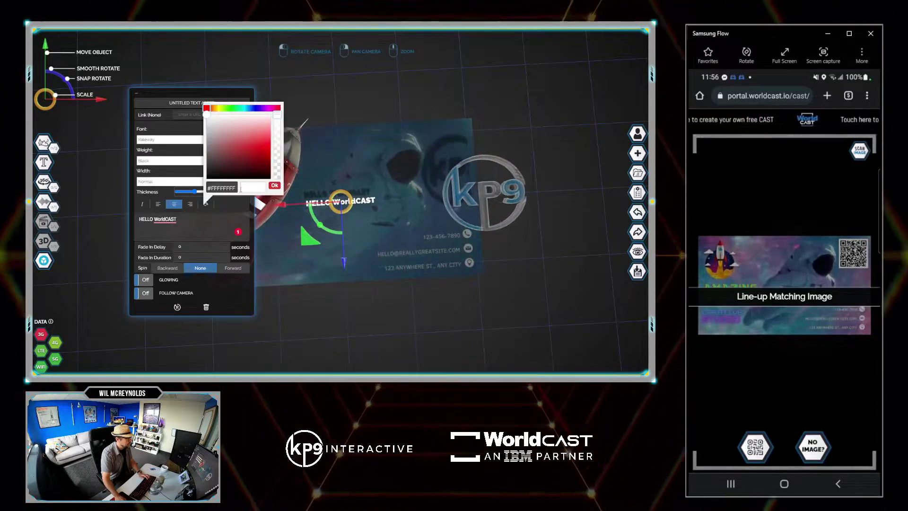
{"action": "left_click_drag", "start_coordinate": [209, 108], "coordinate": [248, 112]}
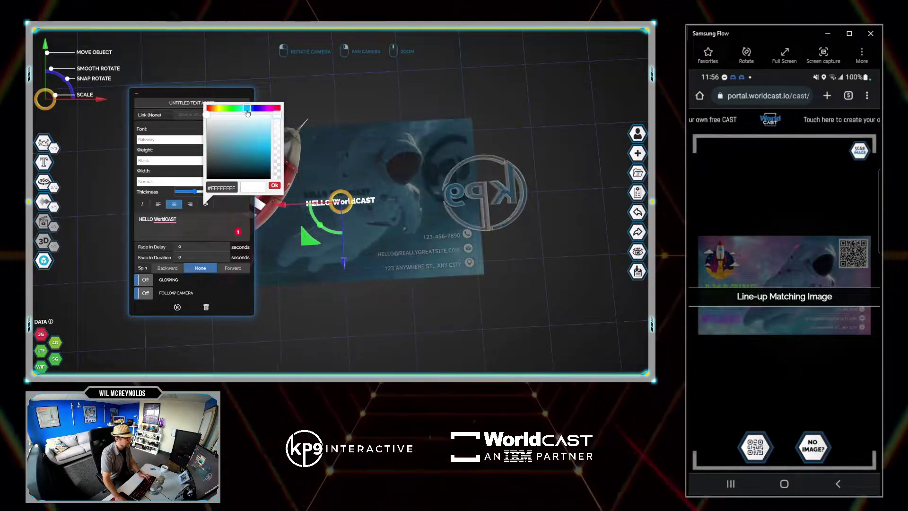
{"action": "left_click_drag", "start_coordinate": [268, 144], "coordinate": [271, 153]}
{"action": "left_click", "coordinate": [268, 136]}
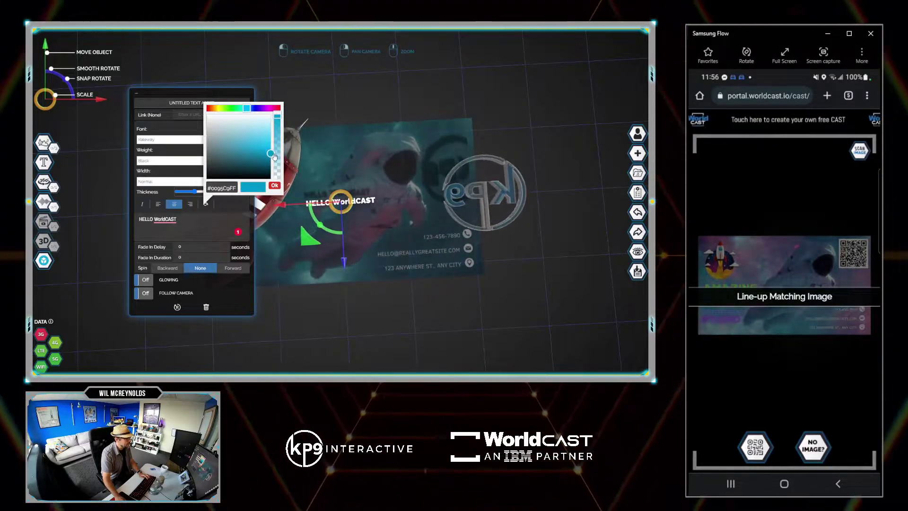
{"action": "left_click", "coordinate": [246, 109]}
{"action": "left_click_drag", "start_coordinate": [246, 112], "coordinate": [248, 112]}
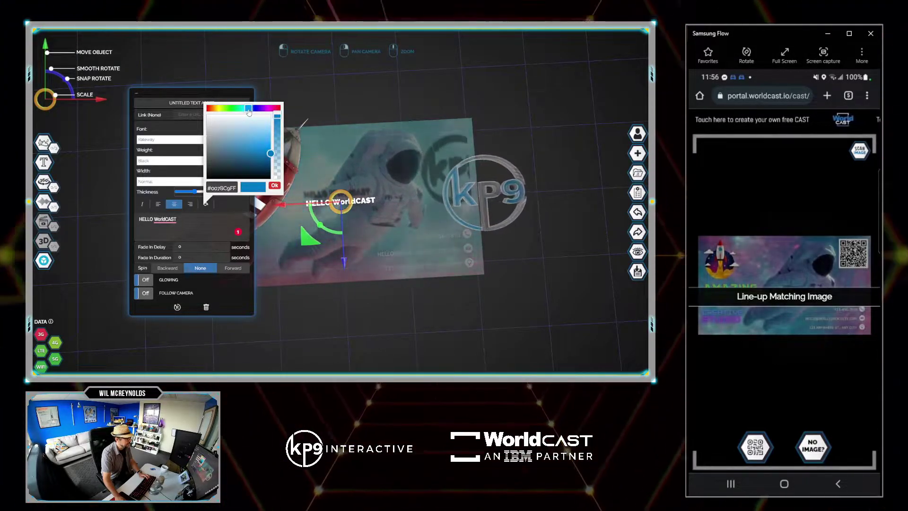
{"action": "left_click", "coordinate": [275, 186]}
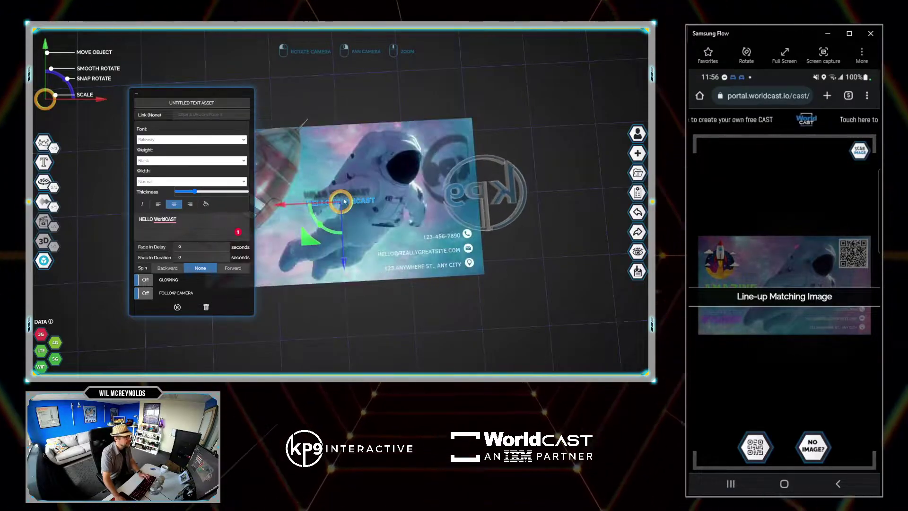
- Scale the HELLO WorldCAST text up to roughly the card's width and reduce its thickness
{"action": "left_click_drag", "start_coordinate": [348, 195], "coordinate": [363, 194]}
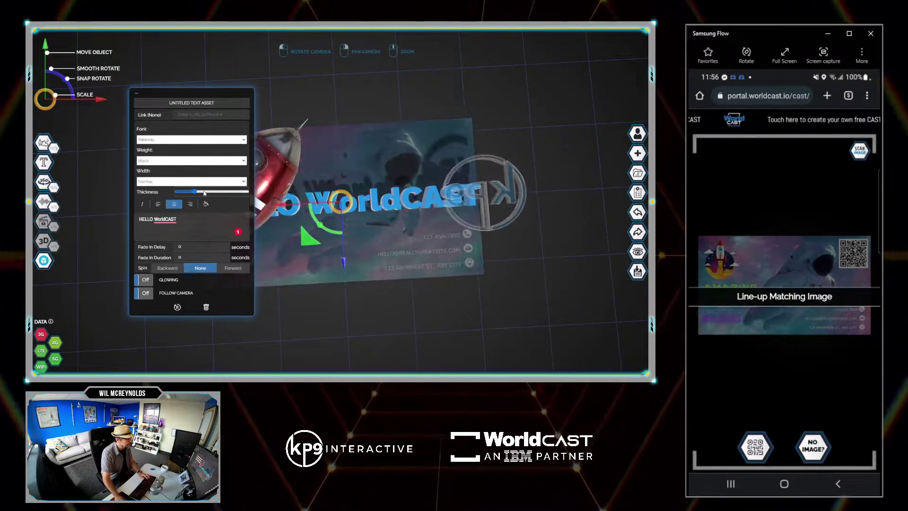
{"action": "left_click_drag", "start_coordinate": [194, 192], "coordinate": [189, 193]}
{"action": "left_click_drag", "start_coordinate": [340, 315], "coordinate": [362, 229]}
{"action": "mouse_move", "coordinate": [191, 185]}
{"action": "left_mouse_down"}
{"action": "mouse_move", "coordinate": [204, 185]}
{"action": "mouse_move", "coordinate": [181, 184]}
{"action": "left_mouse_up"}
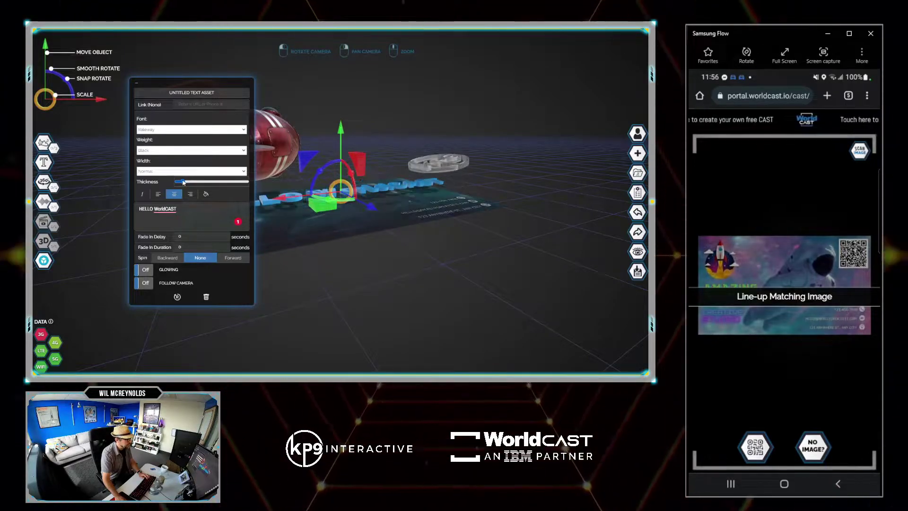
- Move the HELLO WorldCAST text back to the card's upper edge
{"action": "left_click_drag", "start_coordinate": [499, 317], "coordinate": [467, 351]}
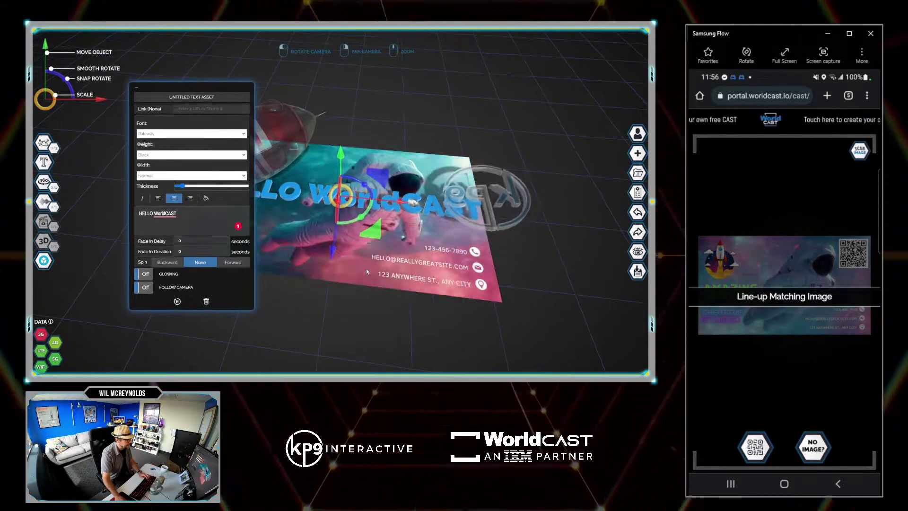
{"action": "left_click_drag", "start_coordinate": [335, 238], "coordinate": [361, 171]}
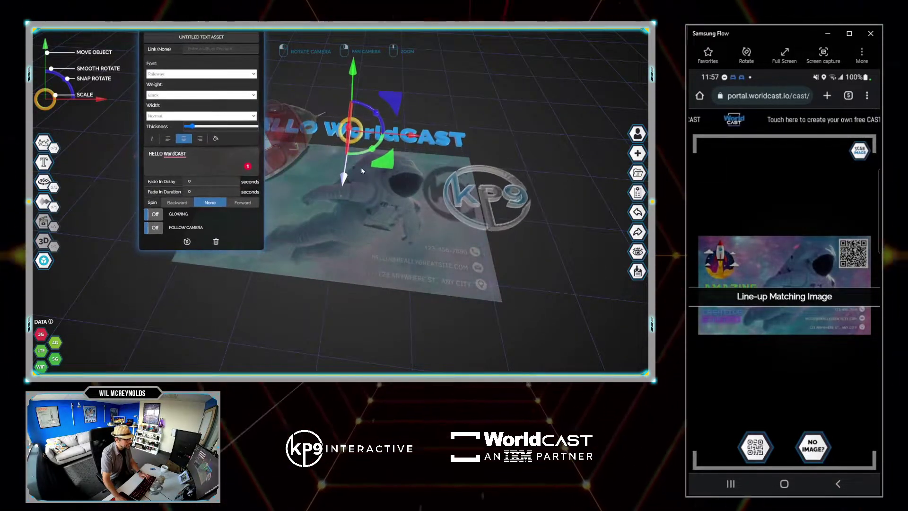
{"action": "left_click_drag", "start_coordinate": [567, 295], "coordinate": [556, 293]}
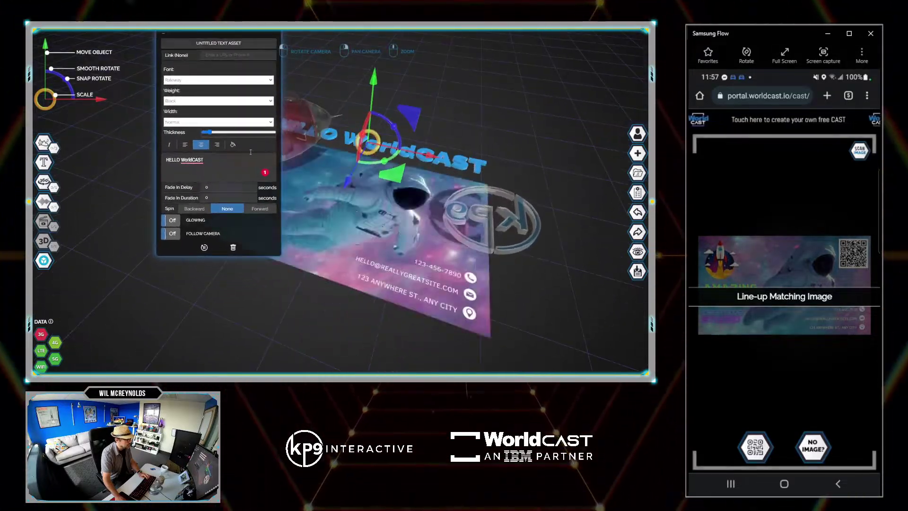
- Add the INSTAGRAM - RED.PNG library image and move it forward beyond the card's lower edge
{"action": "left_click", "coordinate": [43, 142]}
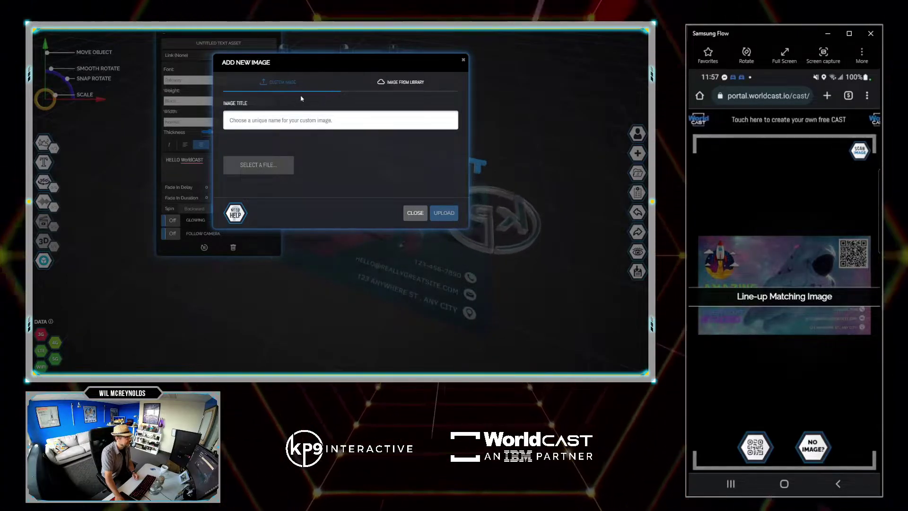
{"action": "left_click", "coordinate": [384, 82]}
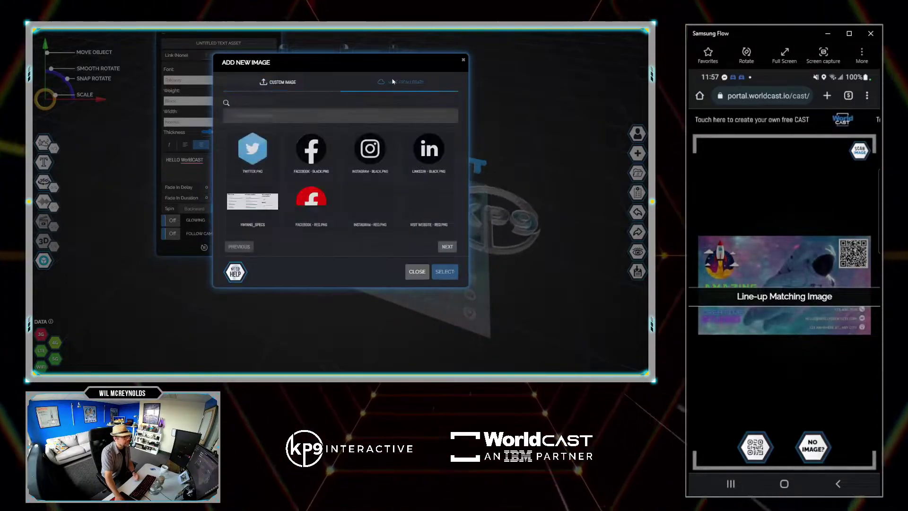
{"action": "left_click", "coordinate": [376, 209]}
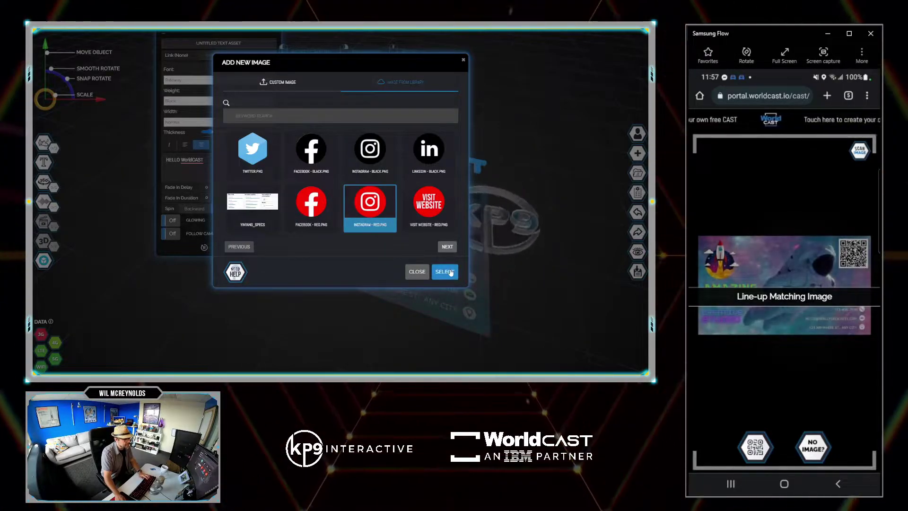
{"action": "left_click", "coordinate": [450, 272]}
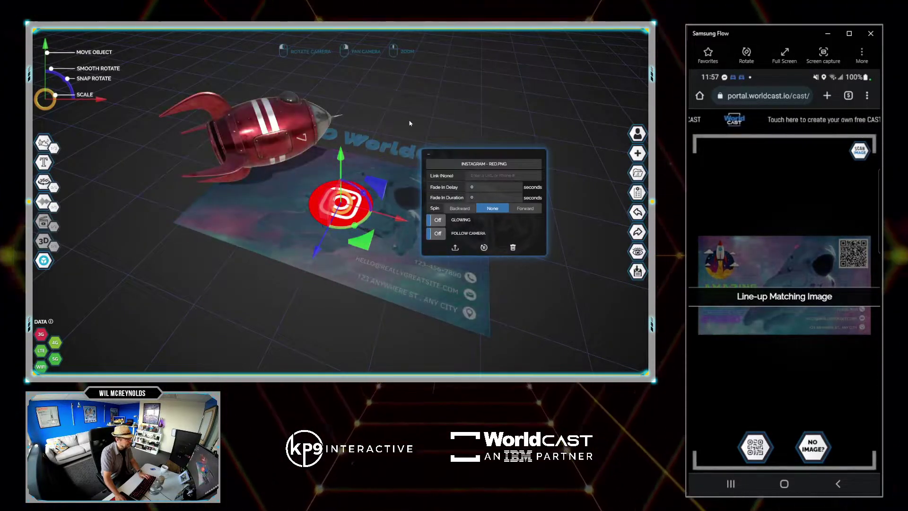
{"action": "left_click_drag", "start_coordinate": [316, 249], "coordinate": [256, 371]}
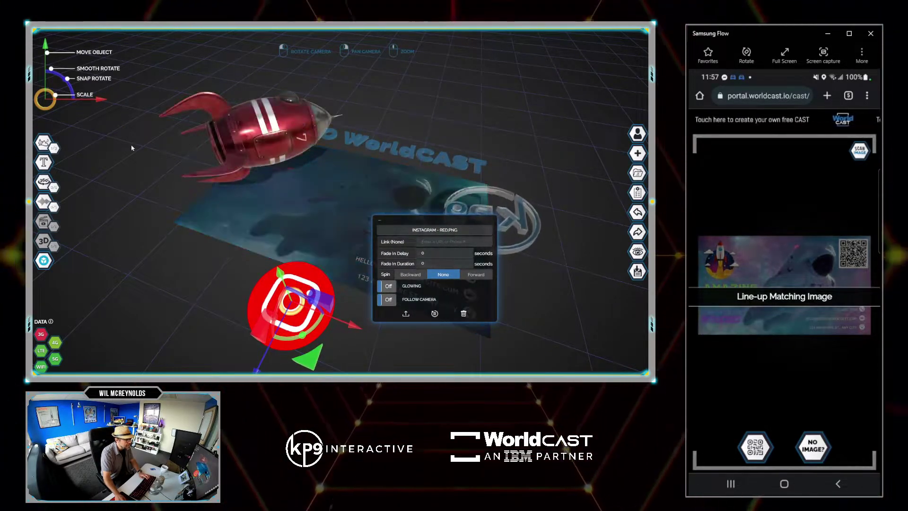
- Add the VISIT WEBSITE - RED.PNG image from the image library to the scene
{"action": "left_click", "coordinate": [43, 143]}
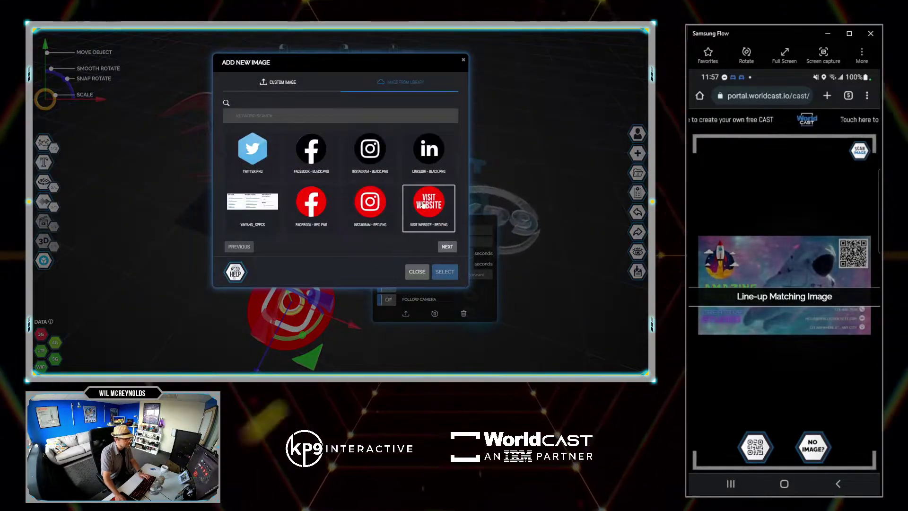
{"action": "left_click", "coordinate": [423, 205]}
{"action": "left_click", "coordinate": [445, 272]}
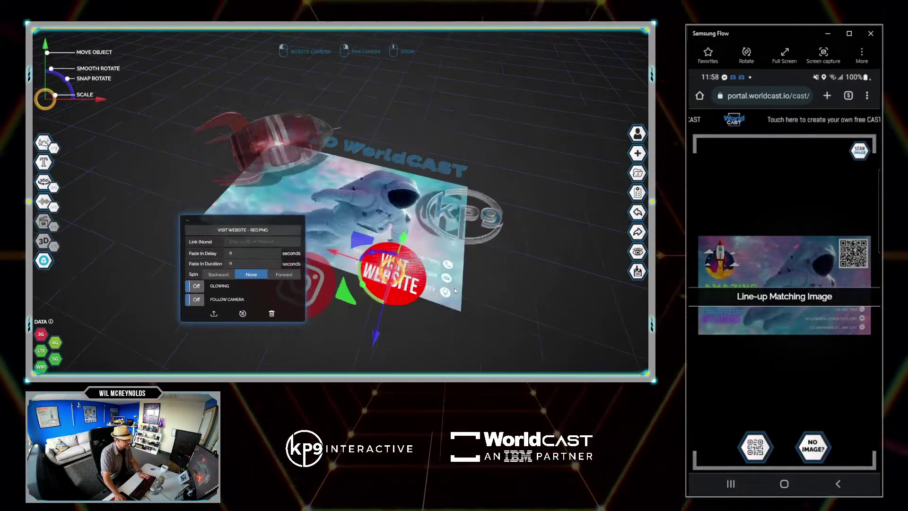
- Scale down the Instagram and Visit Website images and place them side by side below the card's lower-right corner
{"action": "left_click_drag", "start_coordinate": [455, 291], "coordinate": [431, 279]}
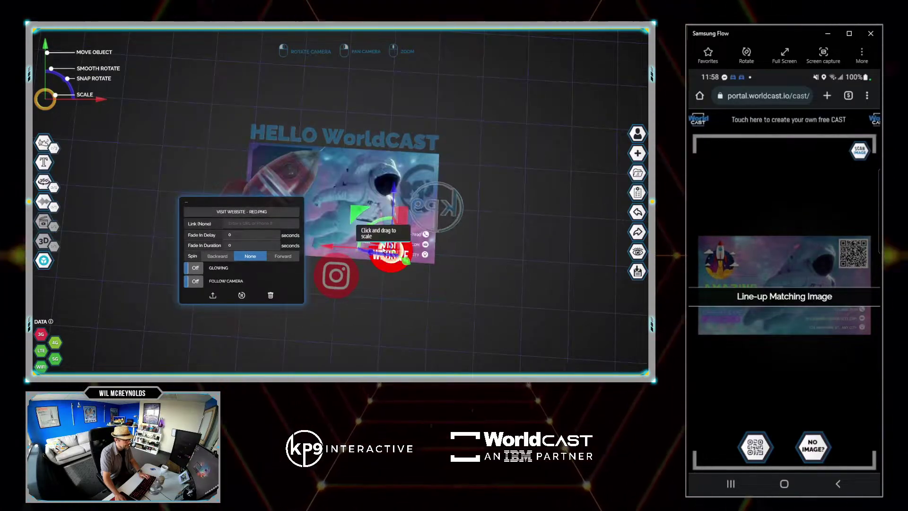
{"action": "scroll", "coordinate": [389, 241], "scroll_direction": "up", "scroll_amount": 5}
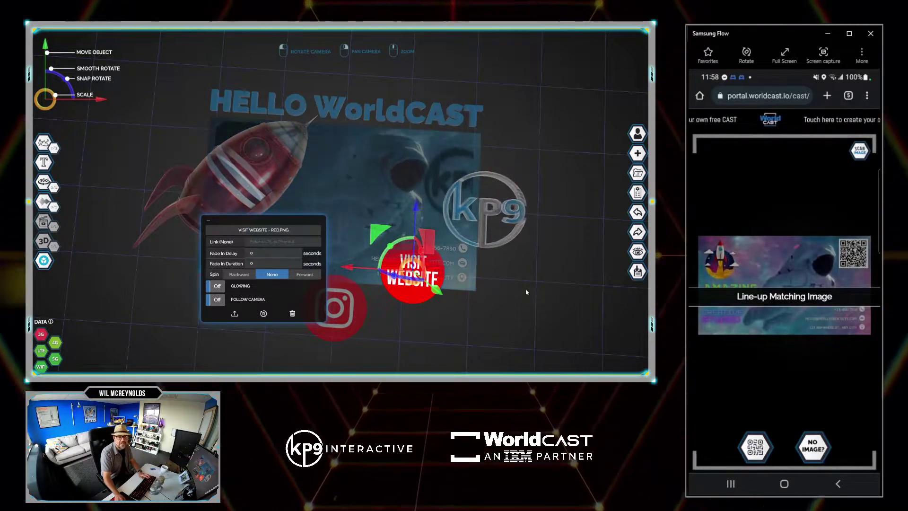
{"action": "left_click_drag", "start_coordinate": [526, 292], "coordinate": [533, 260]}
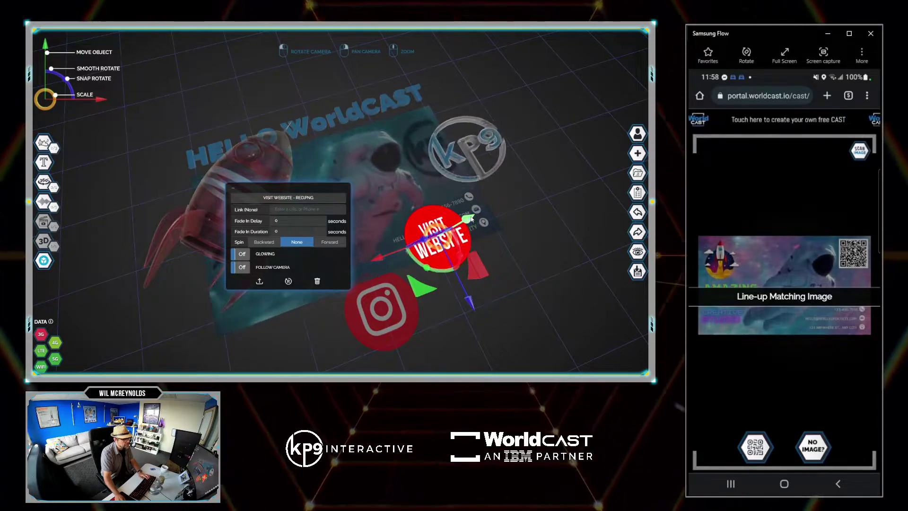
{"action": "left_click_drag", "start_coordinate": [531, 246], "coordinate": [539, 178]}
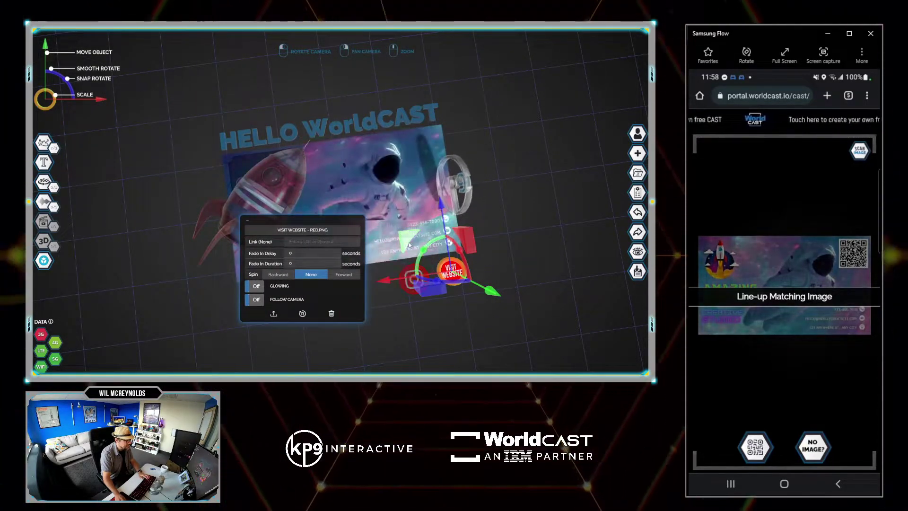
- Give the Instagram and Visit Website images a fade-in delay of 3 seconds and a fade-in duration of 3 seconds
{"action": "left_click", "coordinate": [406, 286]}
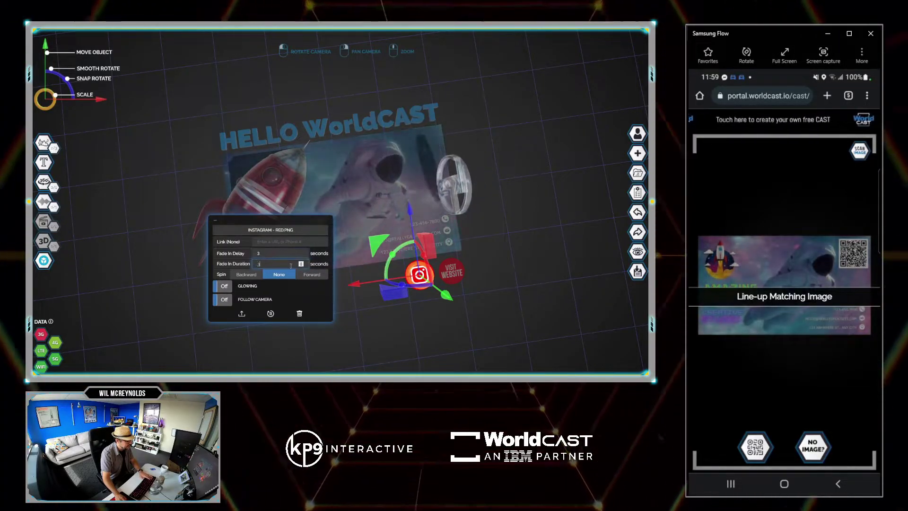
{"action": "left_click", "coordinate": [453, 270]}
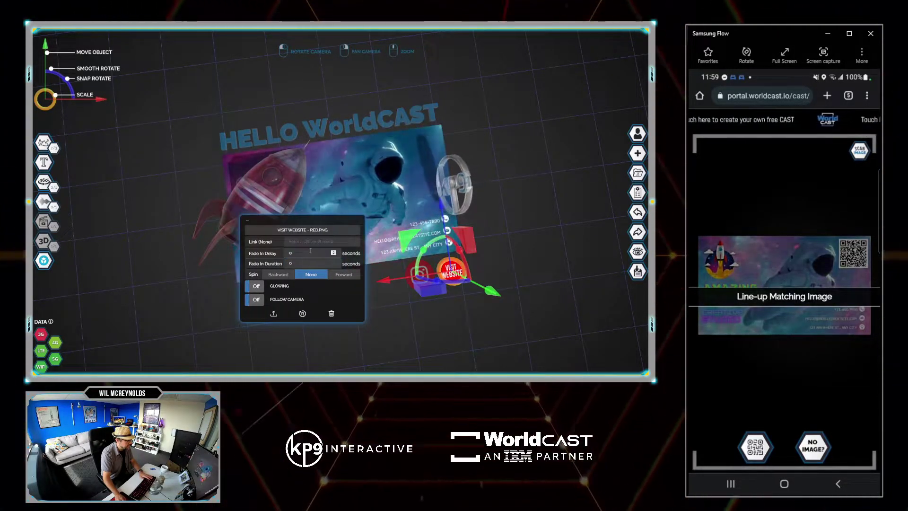
{"action": "type", "text": "3"}
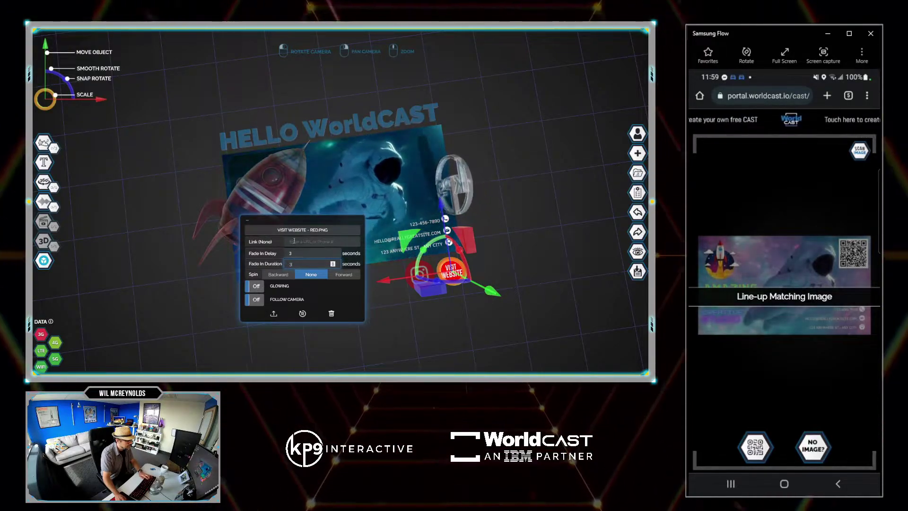
{"action": "left_click", "coordinate": [294, 241]}
{"action": "type", "text": "ww"}
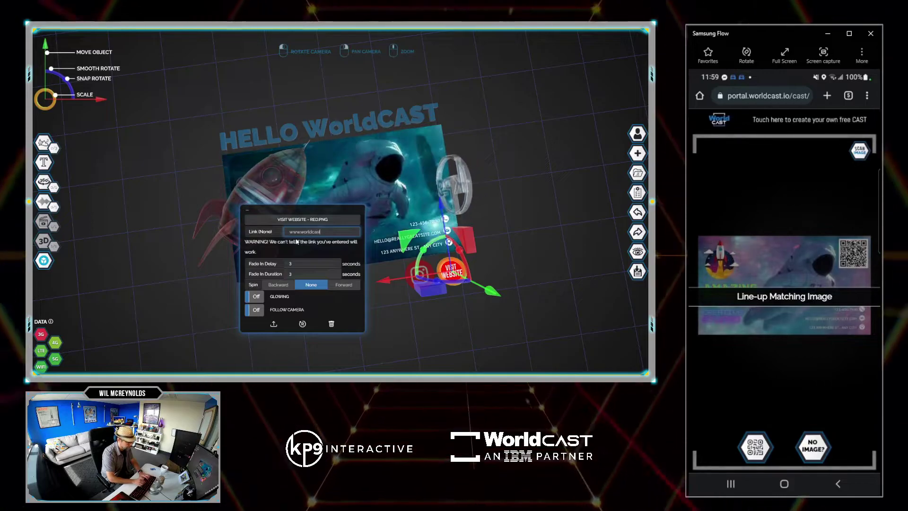
{"action": "type", "text": "w.worldcast"}
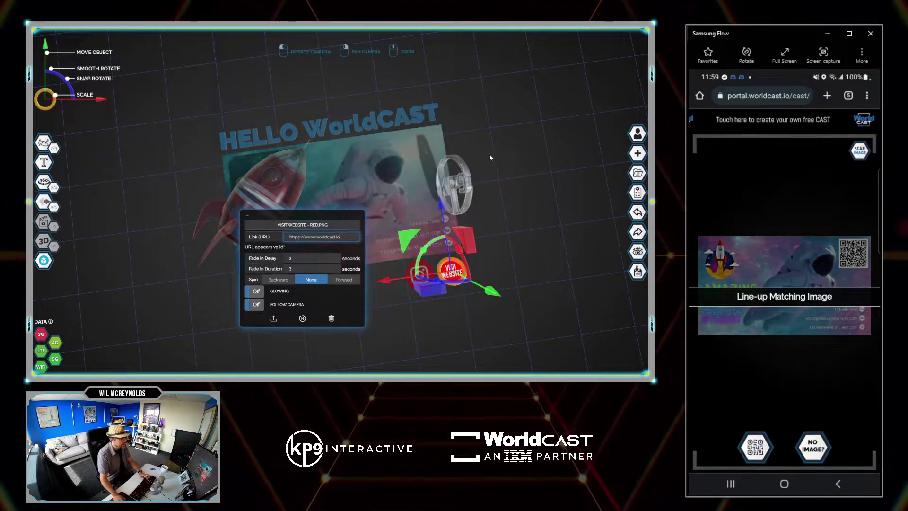
{"action": "left_click", "coordinate": [517, 141]}
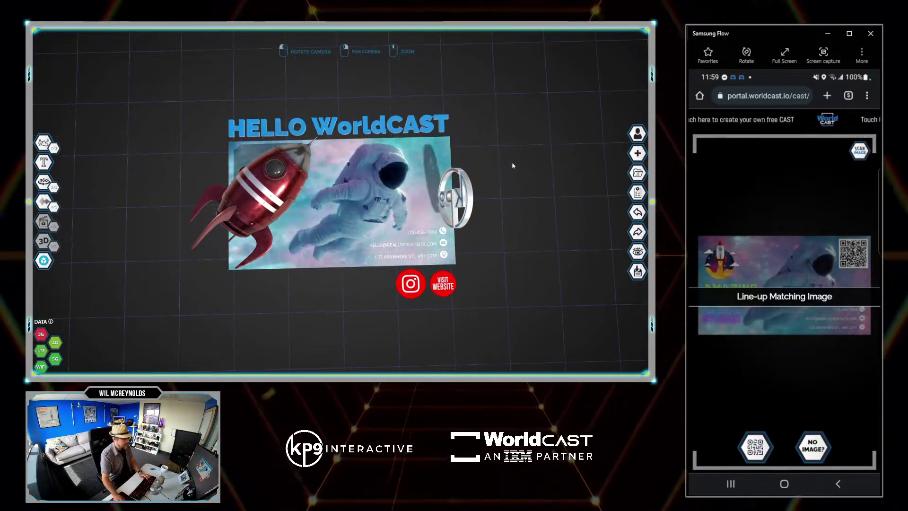
- Publish the augmented-reality card, open its desktop preview and return to the studio
{"action": "left_click", "coordinate": [637, 251]}
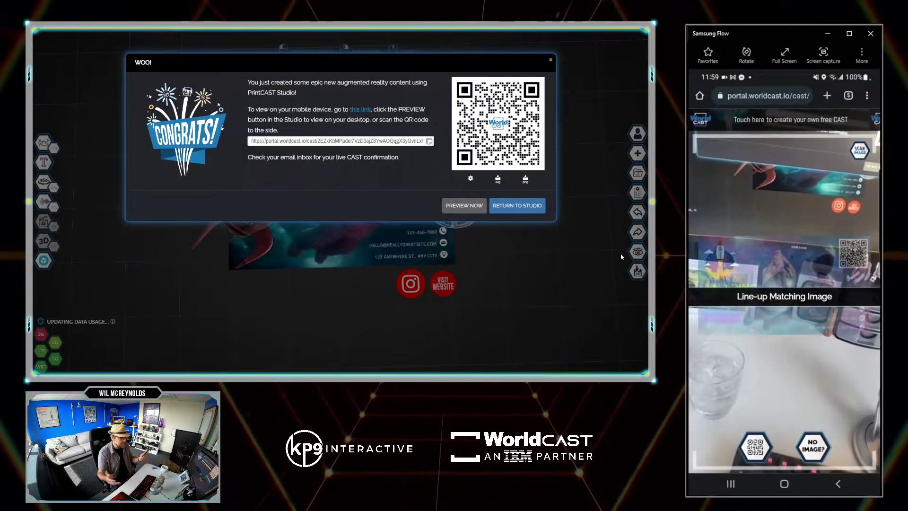
{"action": "left_click", "coordinate": [465, 206]}
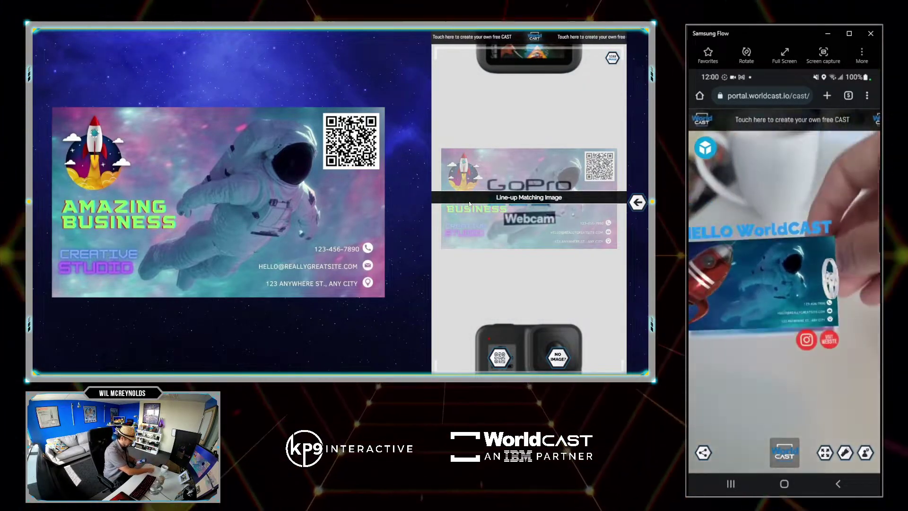
{"action": "left_click", "coordinate": [637, 202]}
- Set the Visit Website image's fade-in delay and fade-in duration to 5 seconds and save the card
{"action": "left_click", "coordinate": [409, 284]}
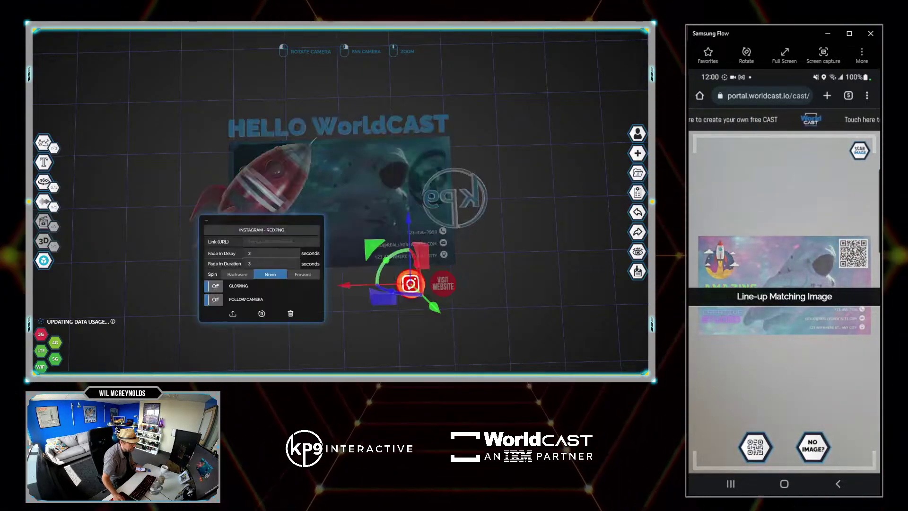
{"action": "left_click", "coordinate": [442, 283]}
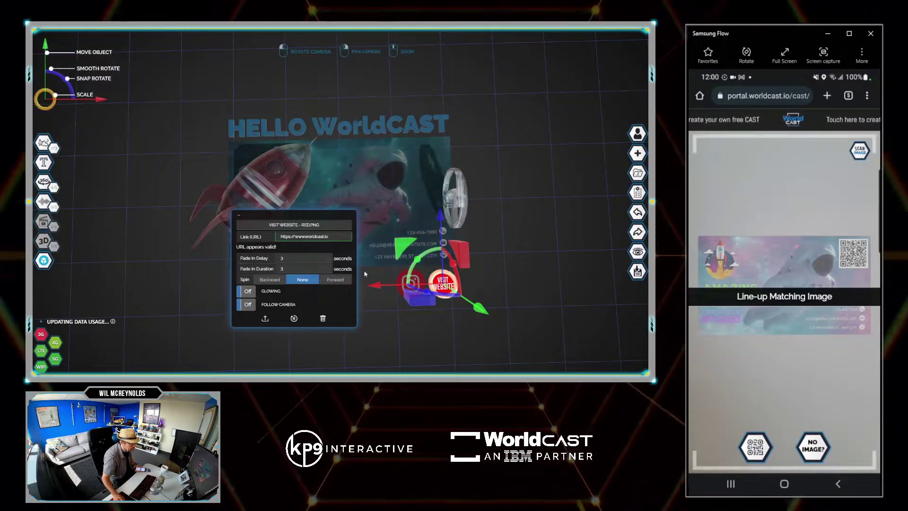
{"action": "type", "text": "5"}
{"action": "left_click", "coordinate": [279, 268]}
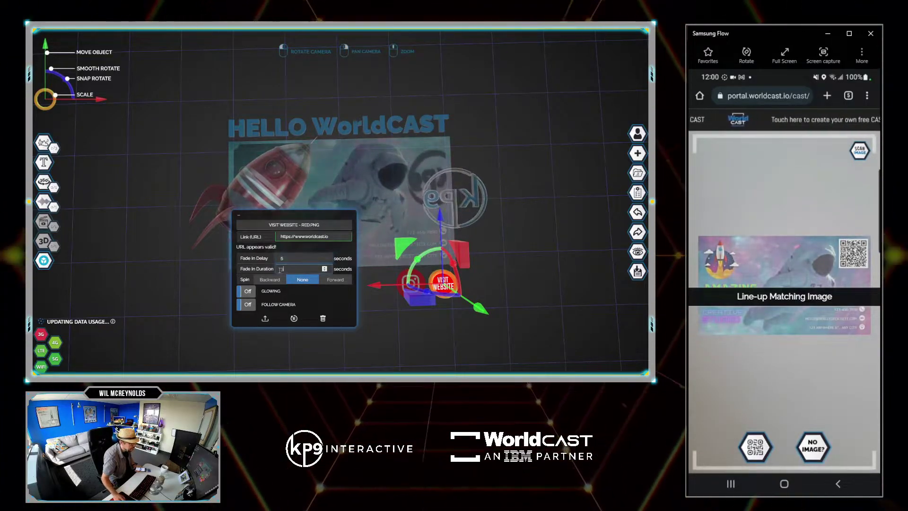
{"action": "key", "text": "BackSpace"}
{"action": "type", "text": "5"}
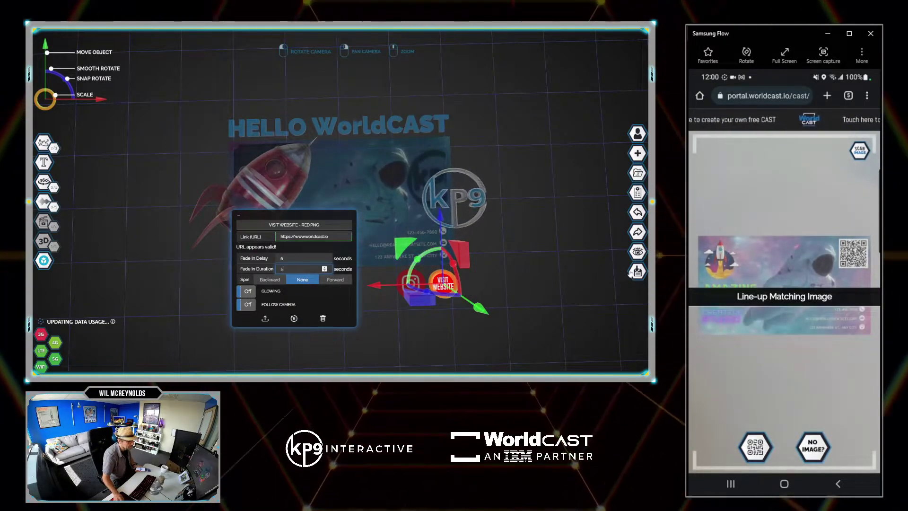
{"action": "left_click", "coordinate": [636, 272]}
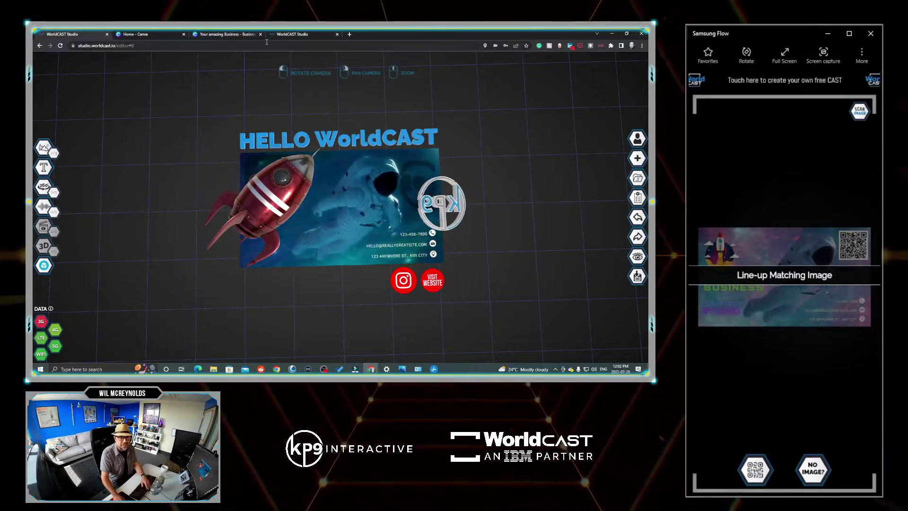
- Switch to the Canva business card design and compare its first and second pages
{"action": "left_click", "coordinate": [207, 34]}
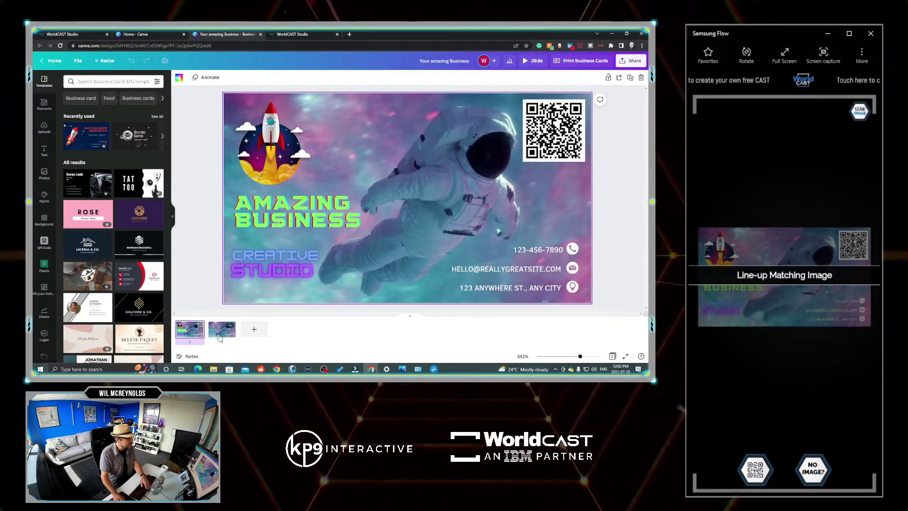
{"action": "left_click", "coordinate": [393, 220]}
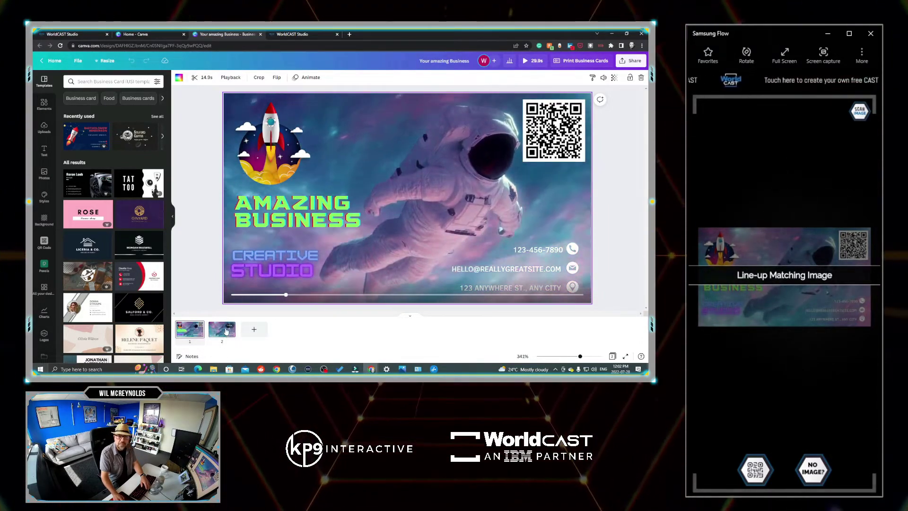
{"action": "left_click", "coordinate": [226, 330]}
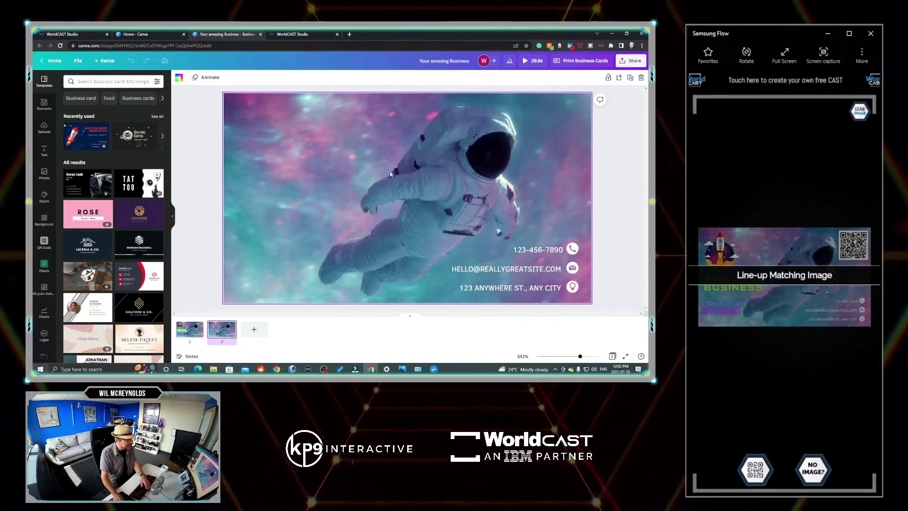
{"action": "left_click", "coordinate": [192, 327]}
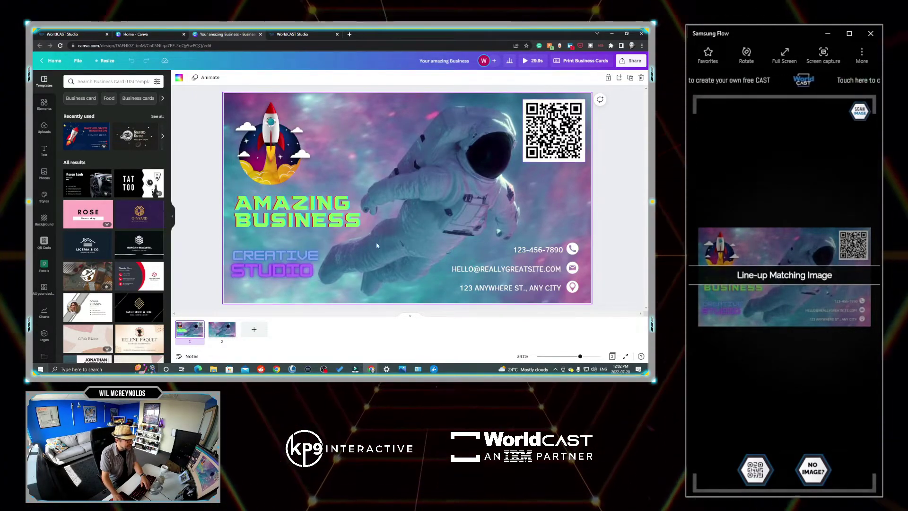
{"action": "left_click", "coordinate": [223, 328]}
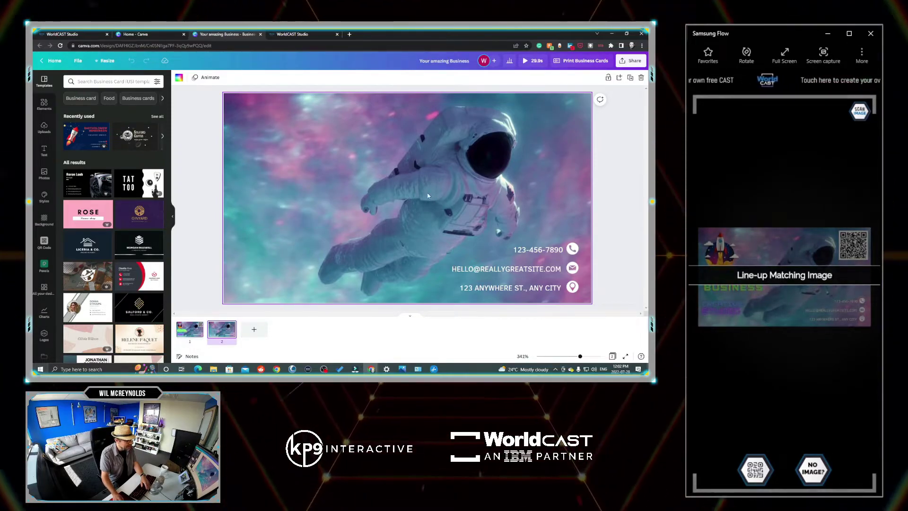
- Open the download options for the Canva business card design
{"action": "left_click", "coordinate": [626, 63]}
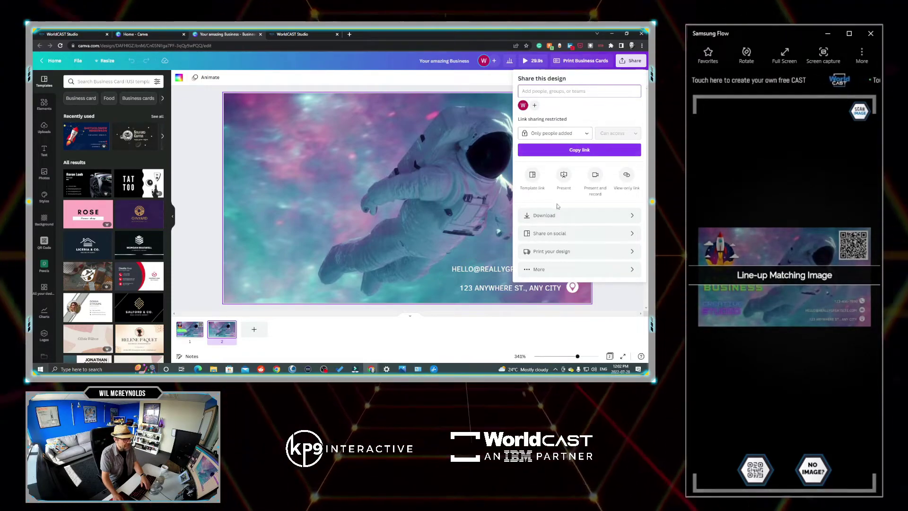
{"action": "left_click", "coordinate": [543, 215]}
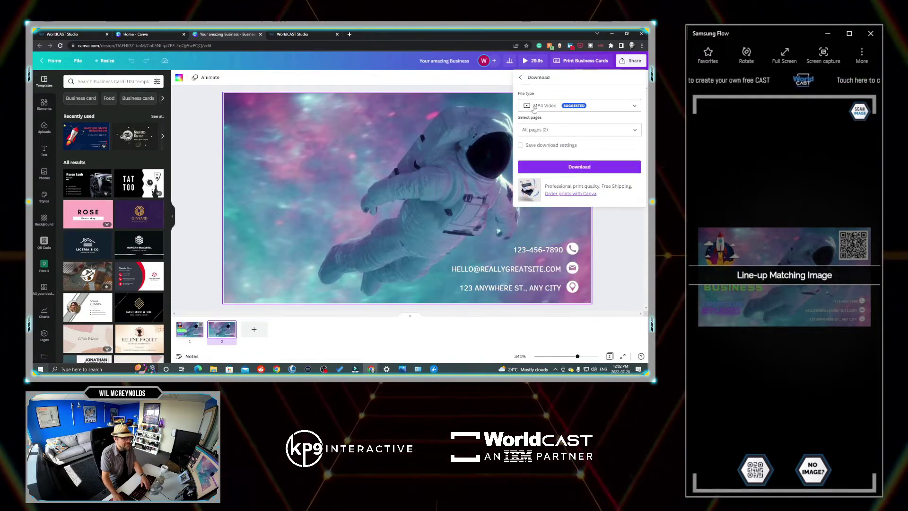